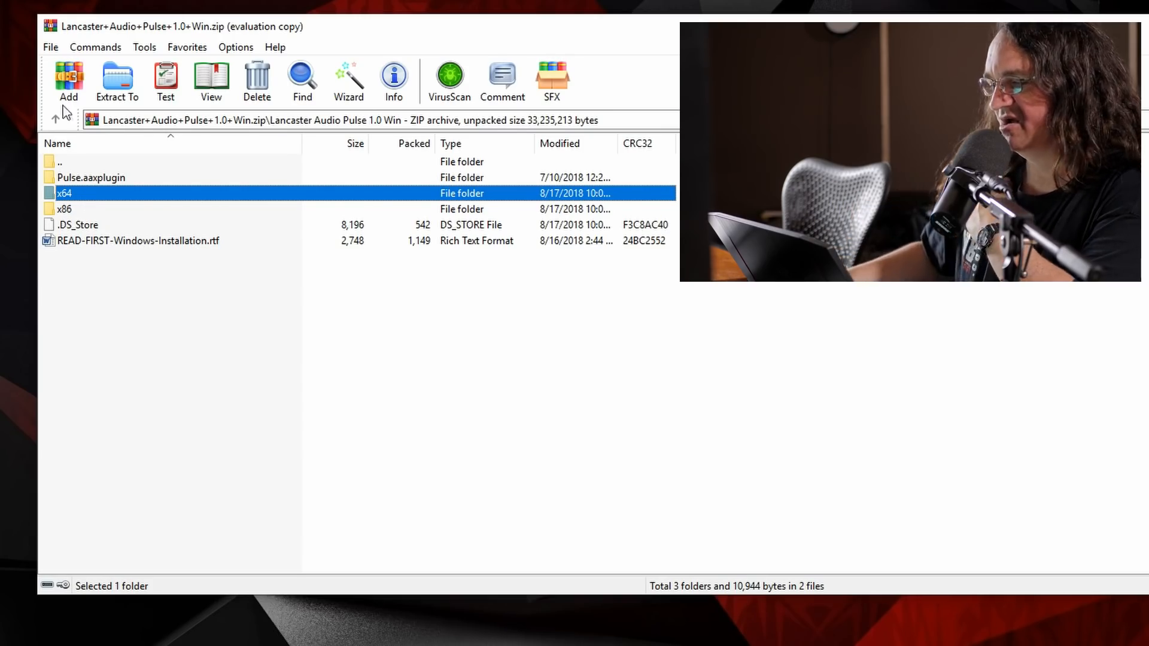
Step: Open the VSTPlugIns folder inside Program Files on the C: drive in File Explorer
key("super+e")
double_click(633, 478)
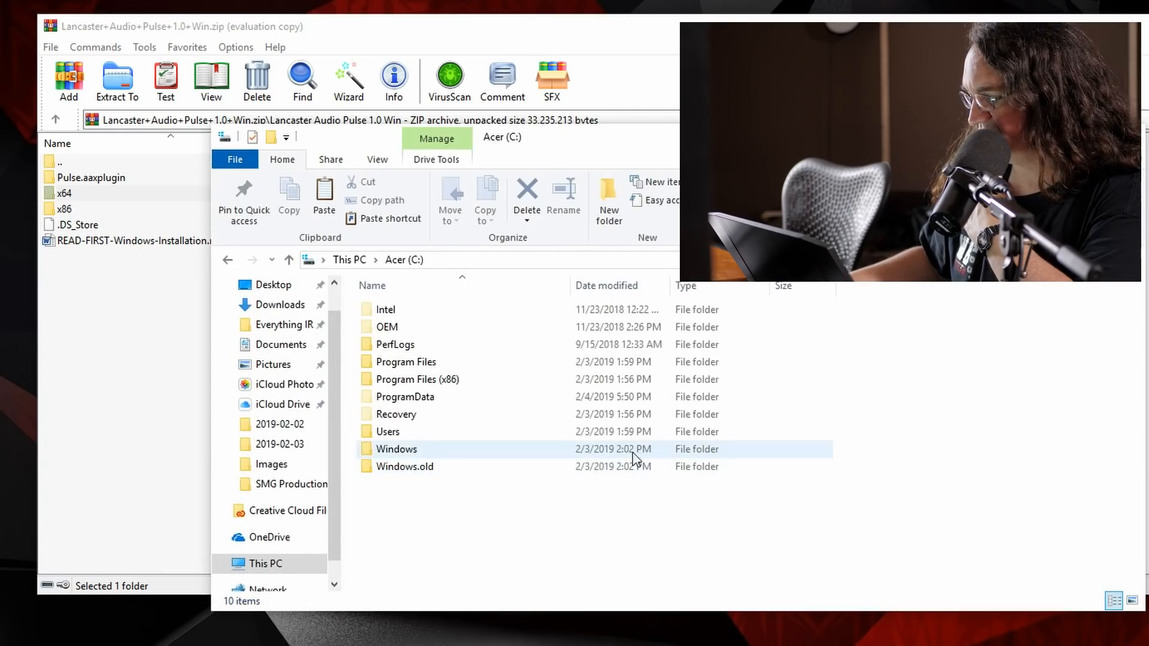
double_click(439, 363)
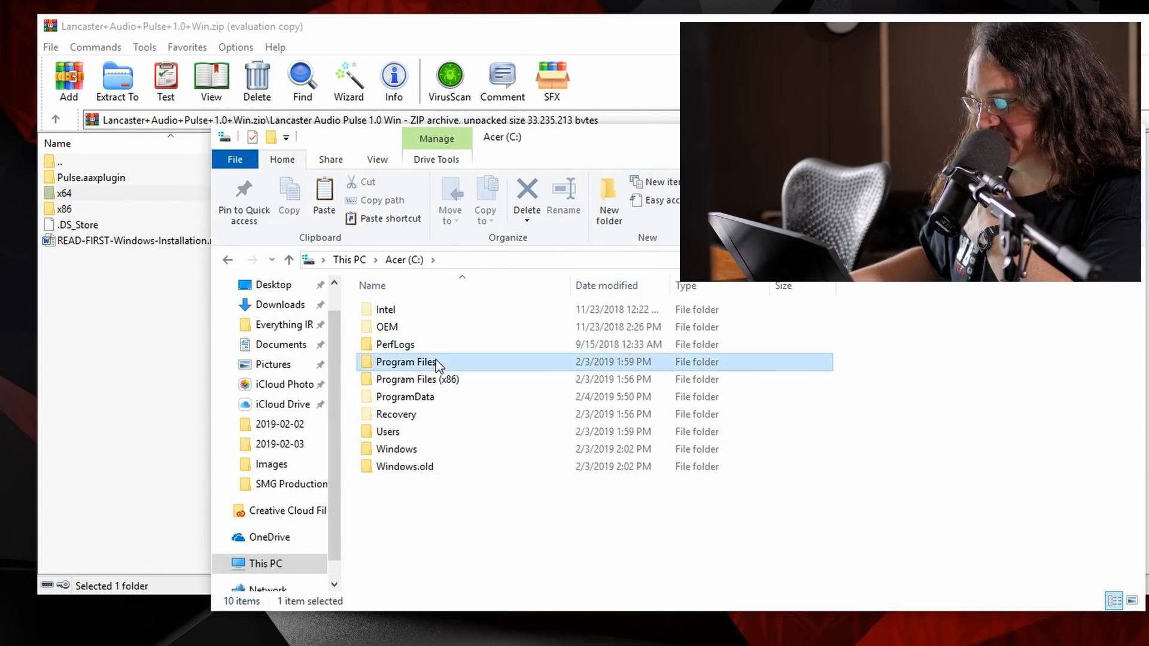
scroll(551, 396, "down", 8)
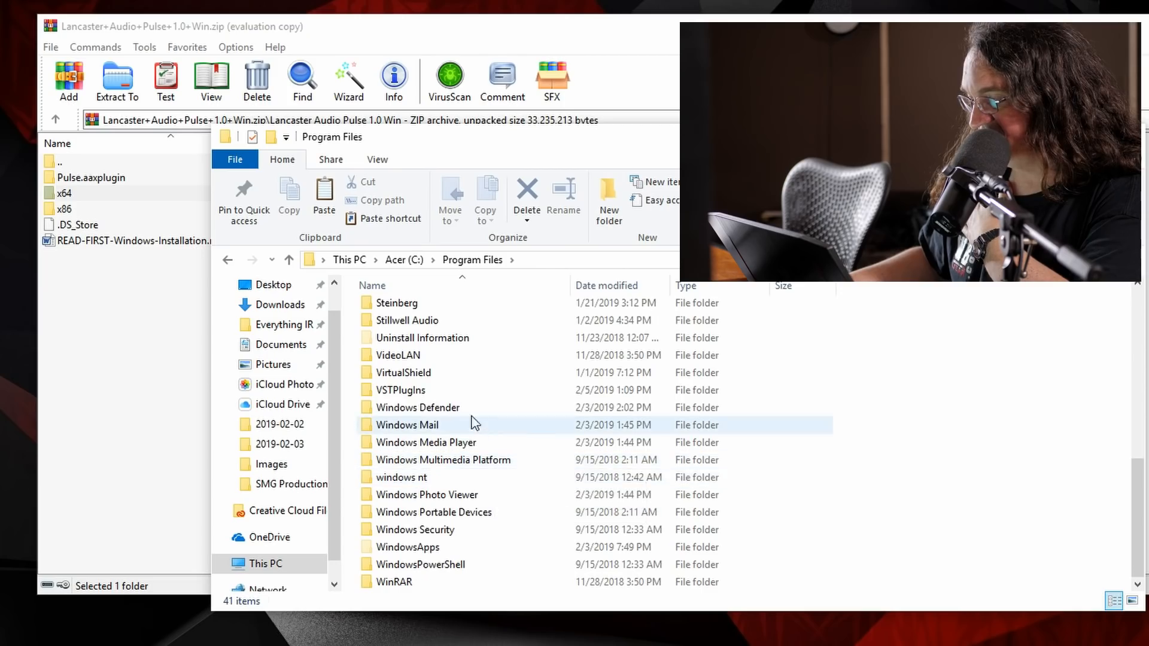
double_click(412, 391)
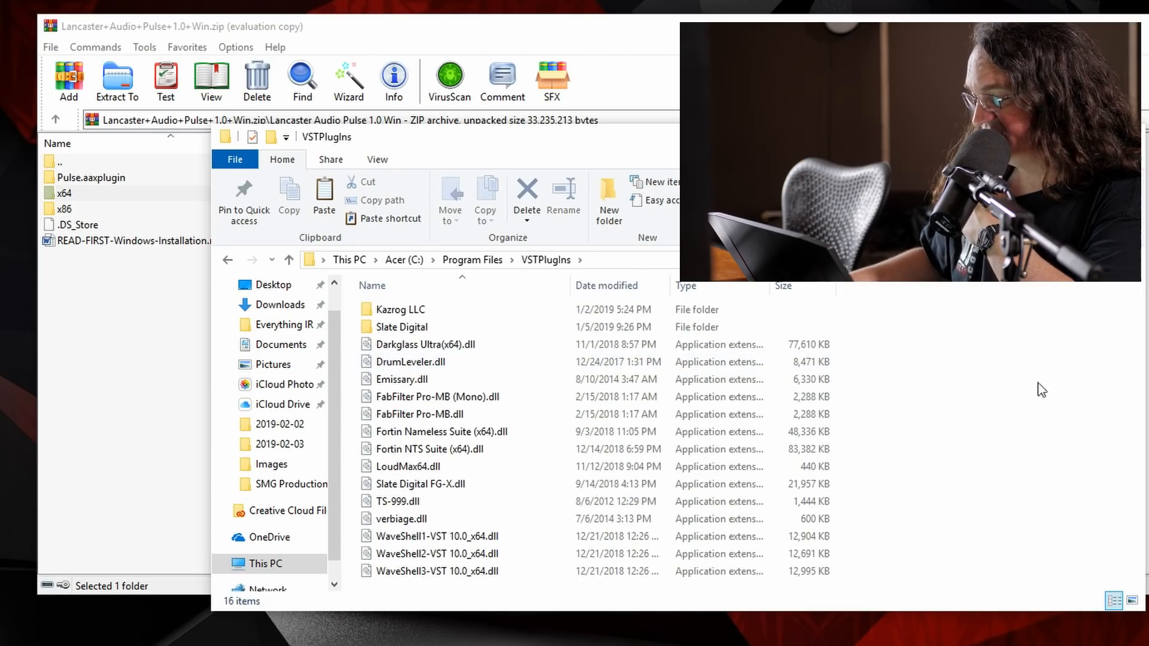
Step: Copy Pulse.dll from the archive's x64 folder into VSTPlugIns, granting administrator permission
double_click(64, 192)
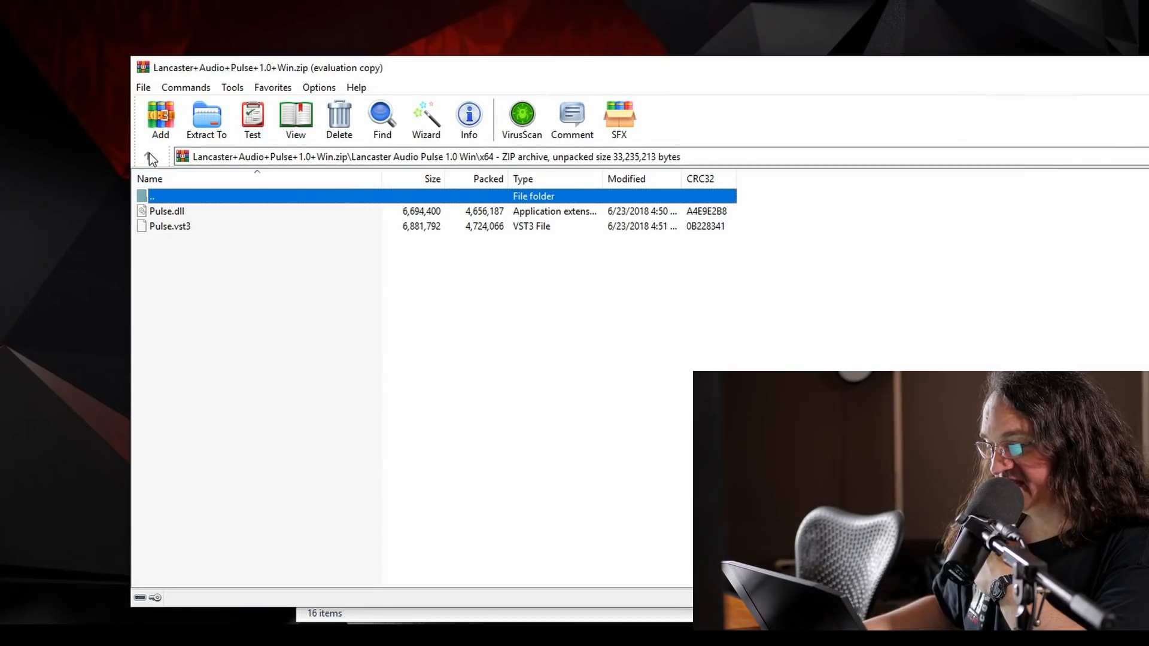
double_click(181, 198)
double_click(171, 227)
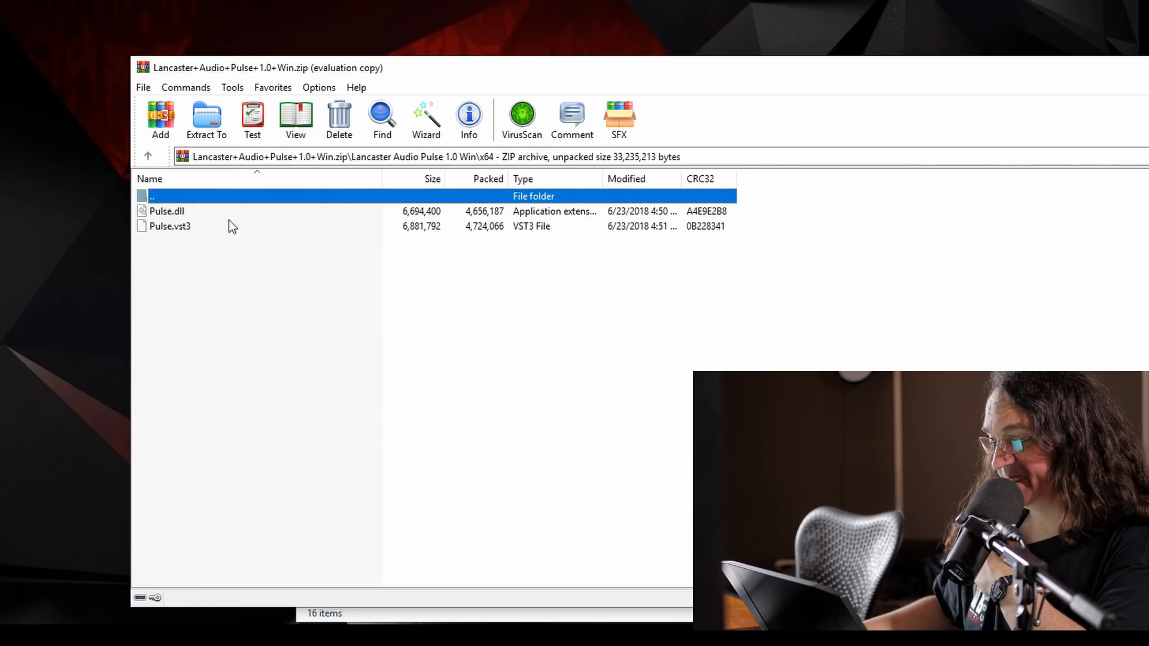
left_click_drag(684, 66, 379, 68)
left_click(1099, 356)
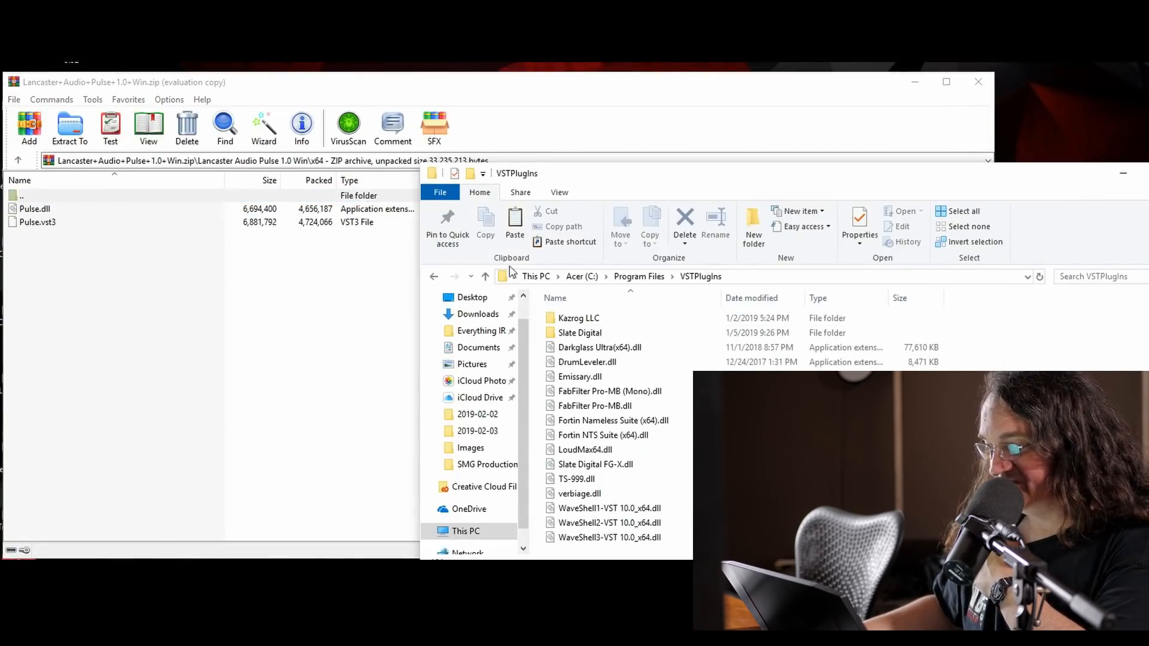
left_click_drag(43, 209, 1050, 407)
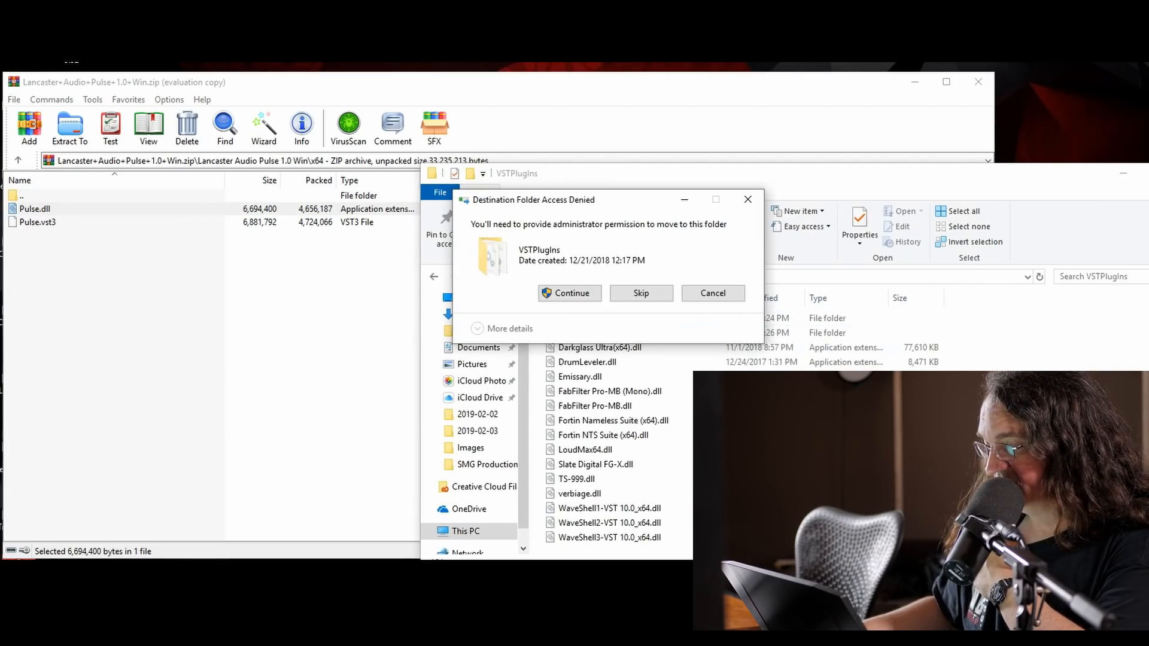
left_click(573, 293)
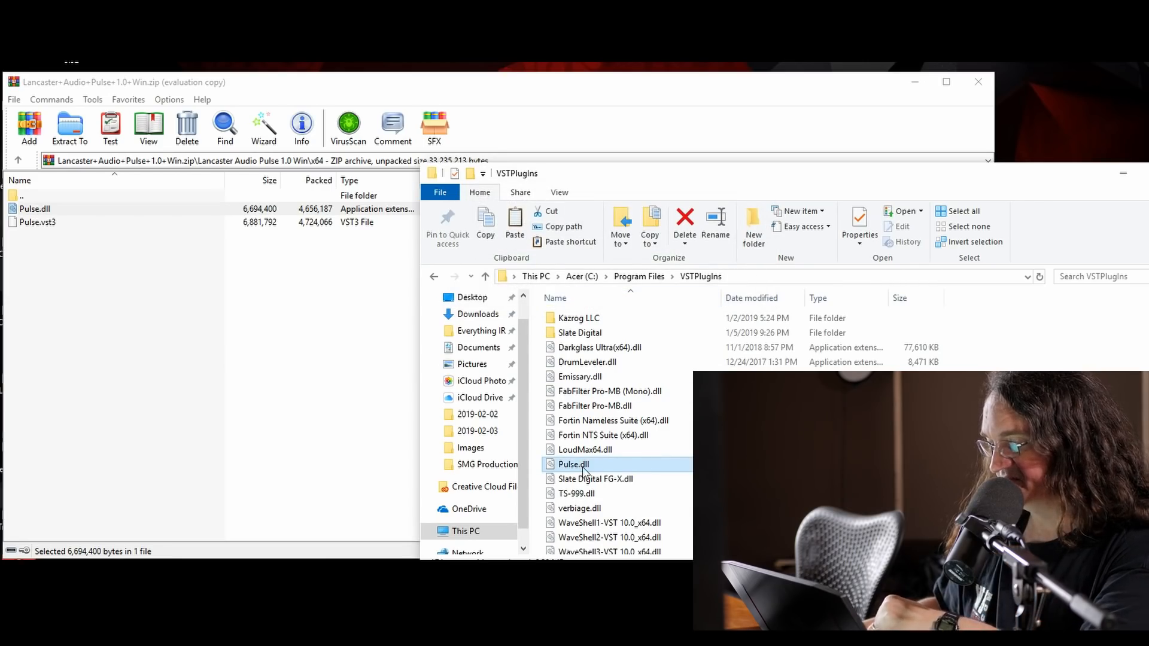
mouse_move(586, 471)
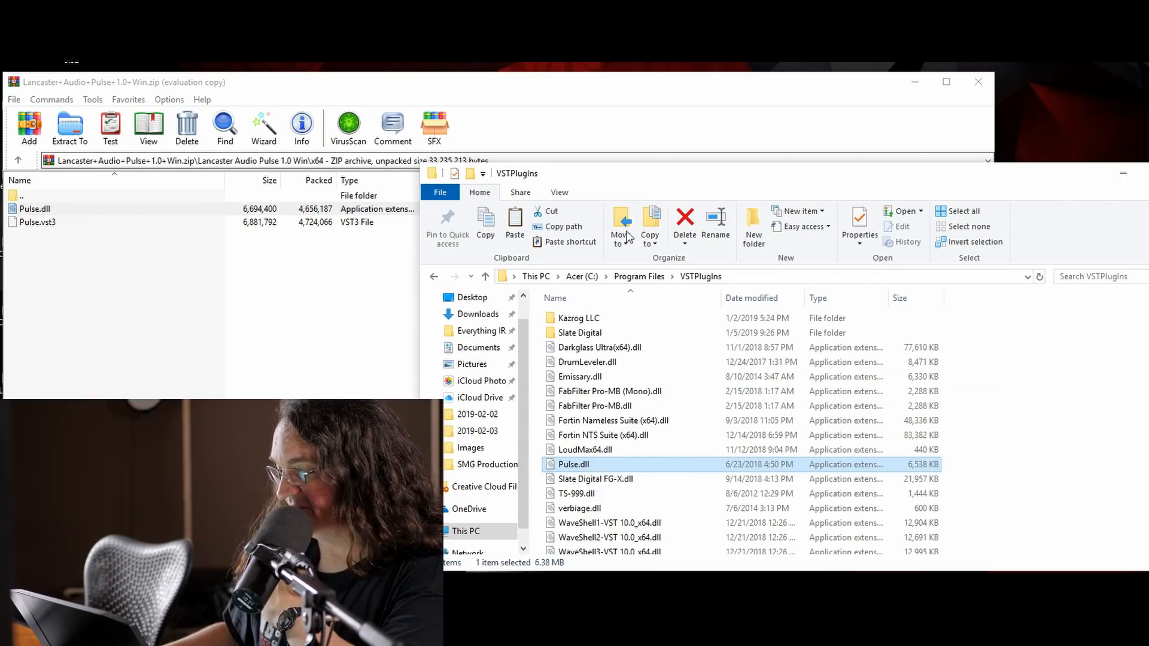
Step: Go to the VST3 folder under Program Files\Common Files
left_click(638, 276)
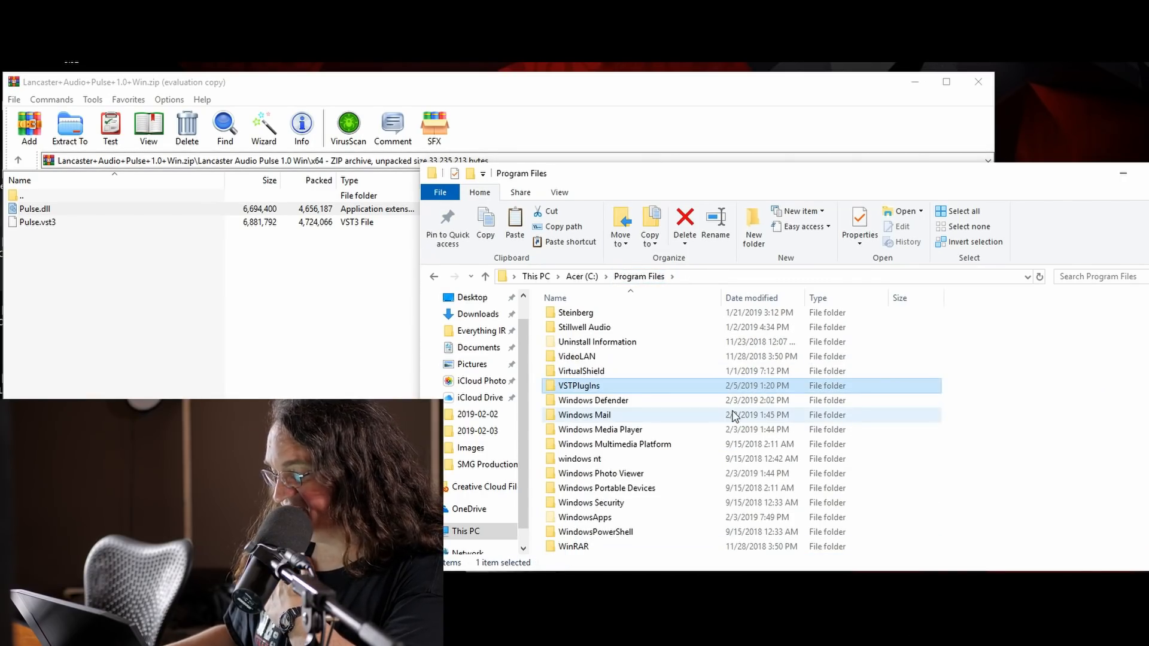
scroll(688, 413, "up", 8)
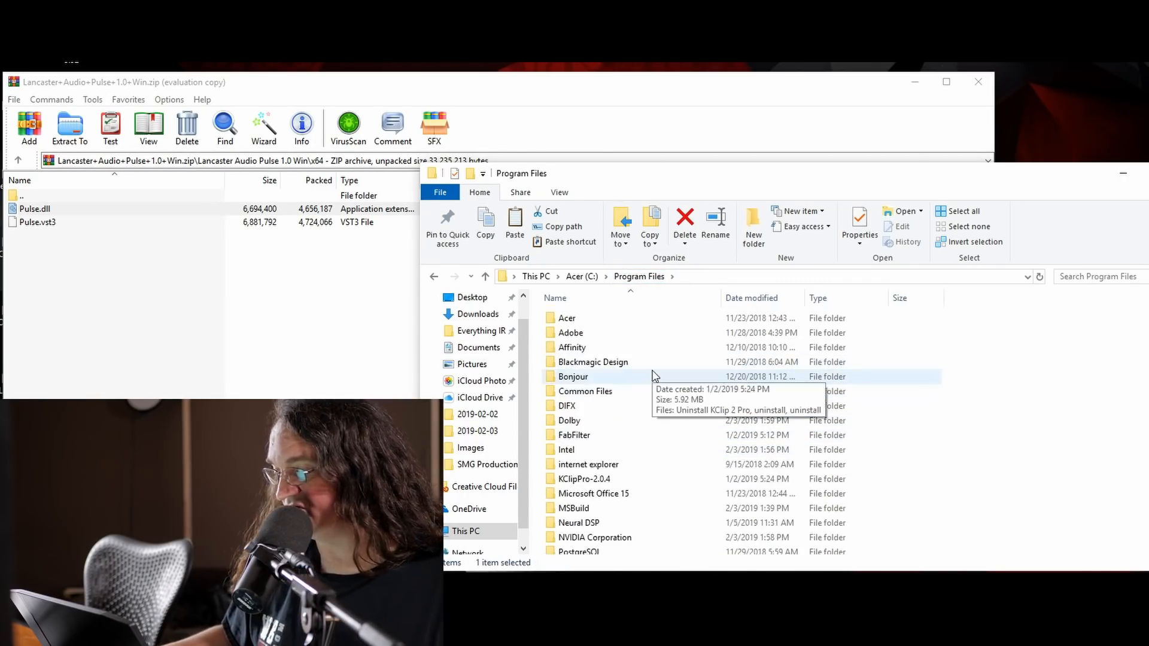
double_click(597, 392)
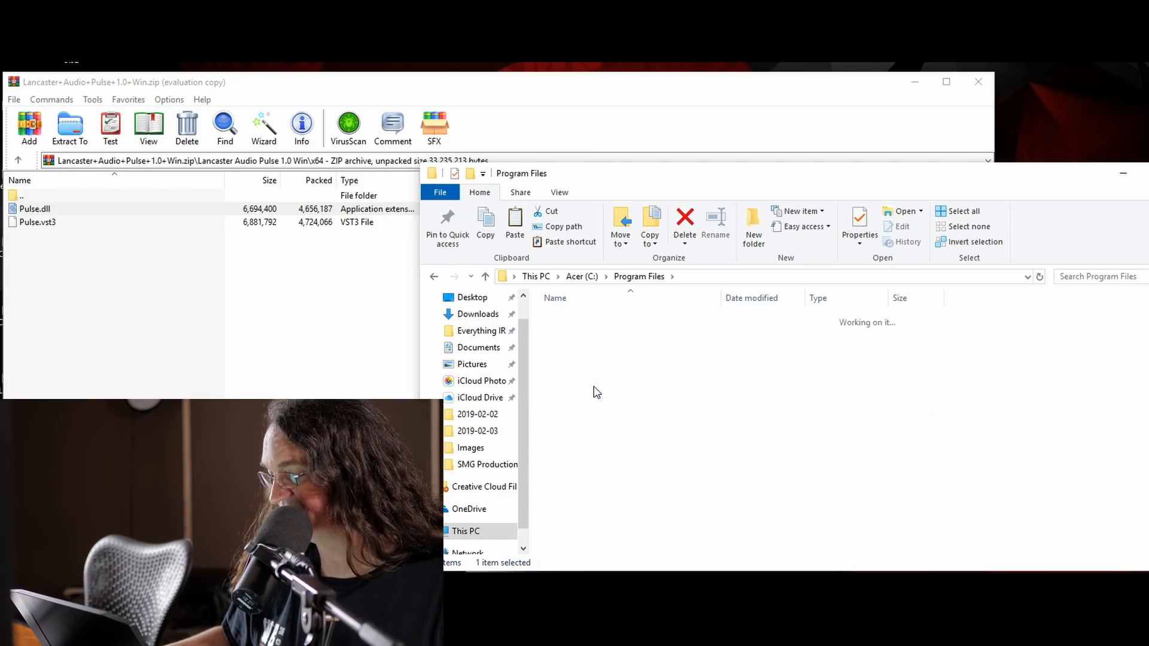
double_click(573, 465)
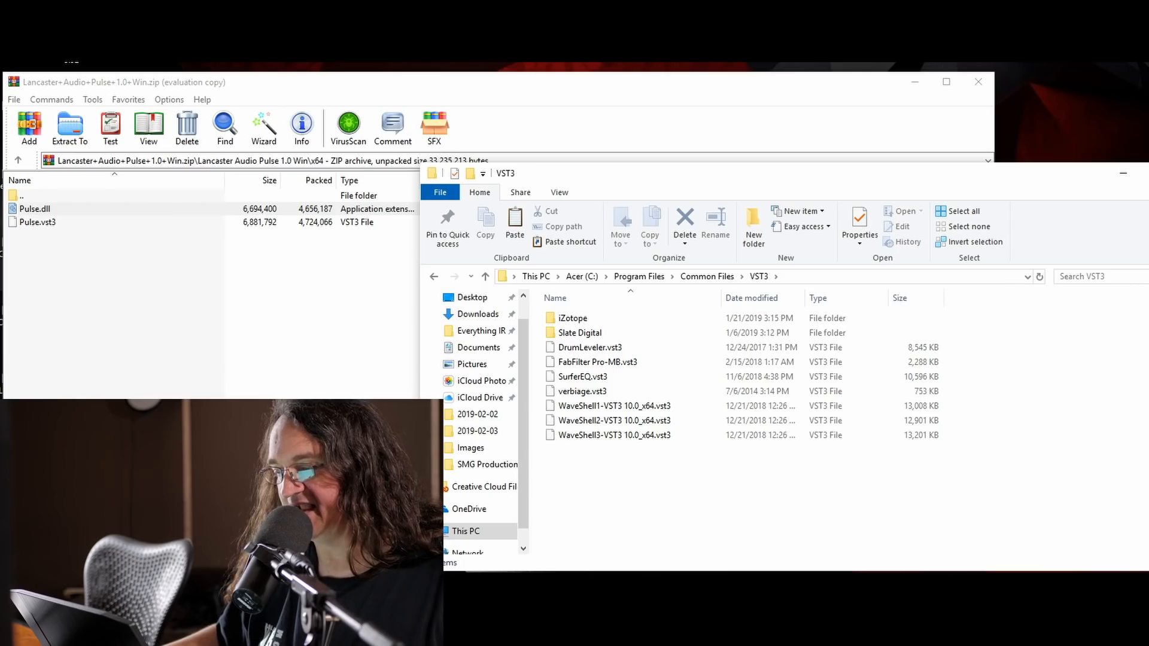
Step: Copy Pulse.vst3 from the archive into the VST3 folder, granting administrator permission
left_click(39, 224)
left_click_drag(1006, 473, 1079, 479)
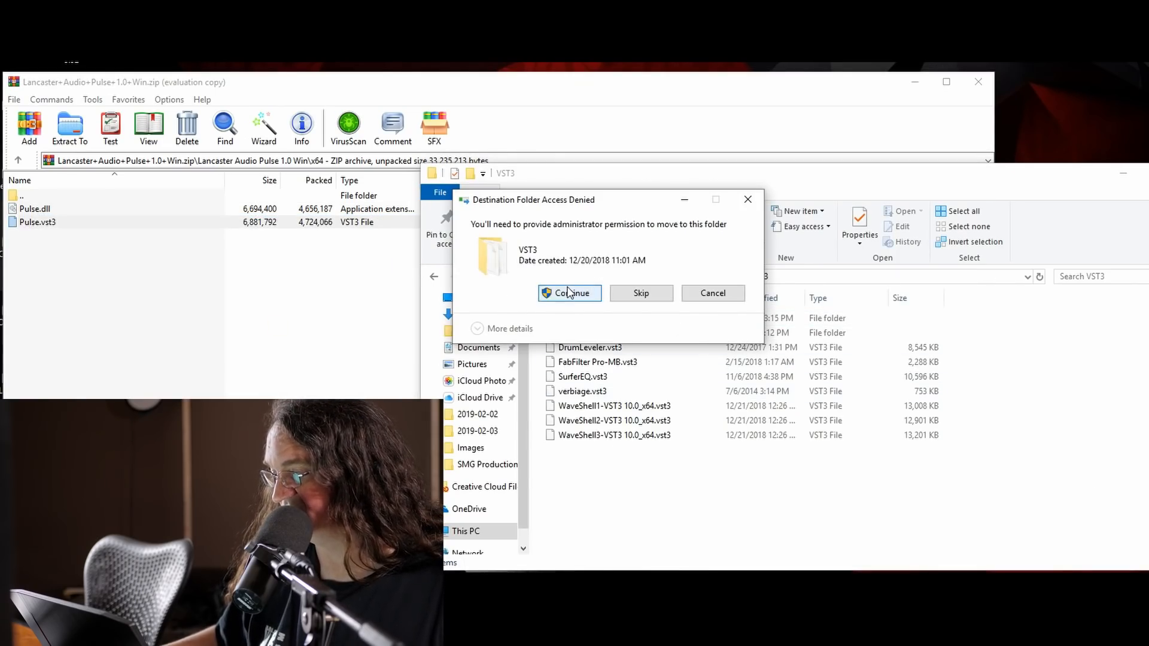
left_click(570, 293)
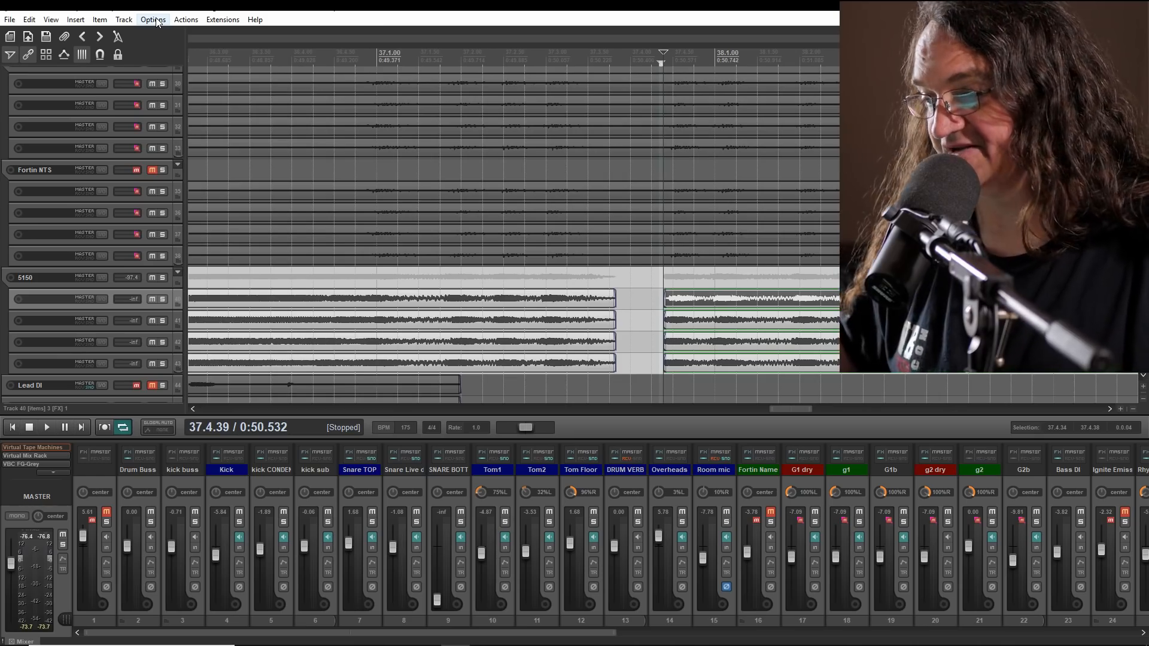
Step: Switch to REAPER, re-scan the VST plug-in paths in the preferences and close them
left_click(153, 20)
left_click(239, 467)
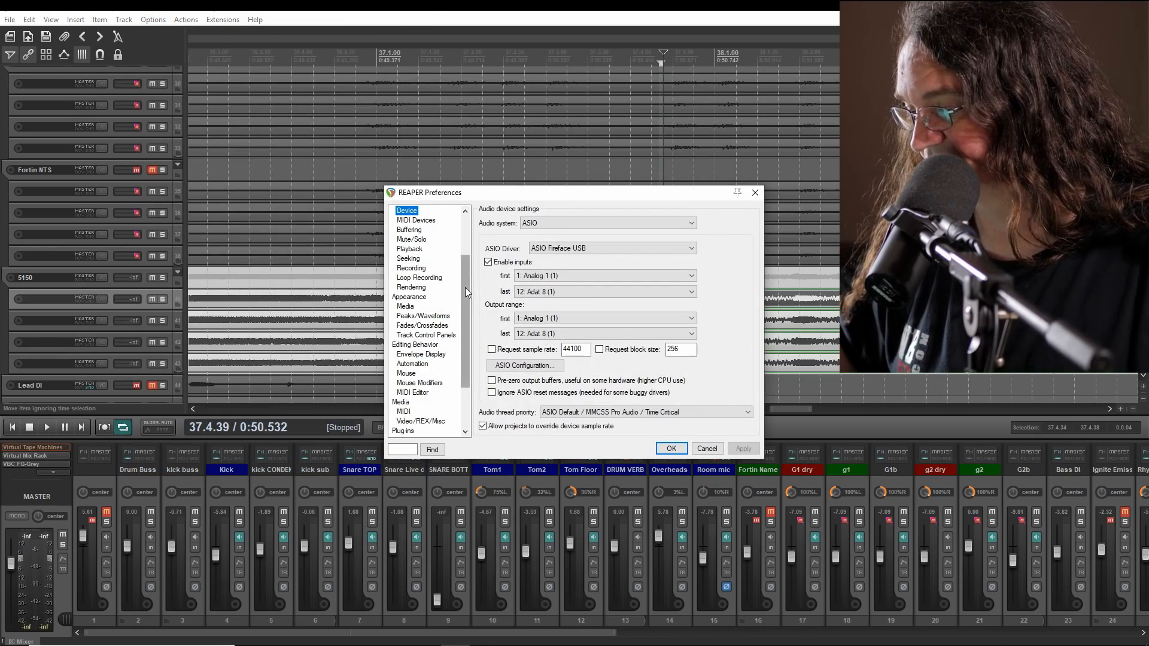
left_click_drag(466, 288, 473, 328)
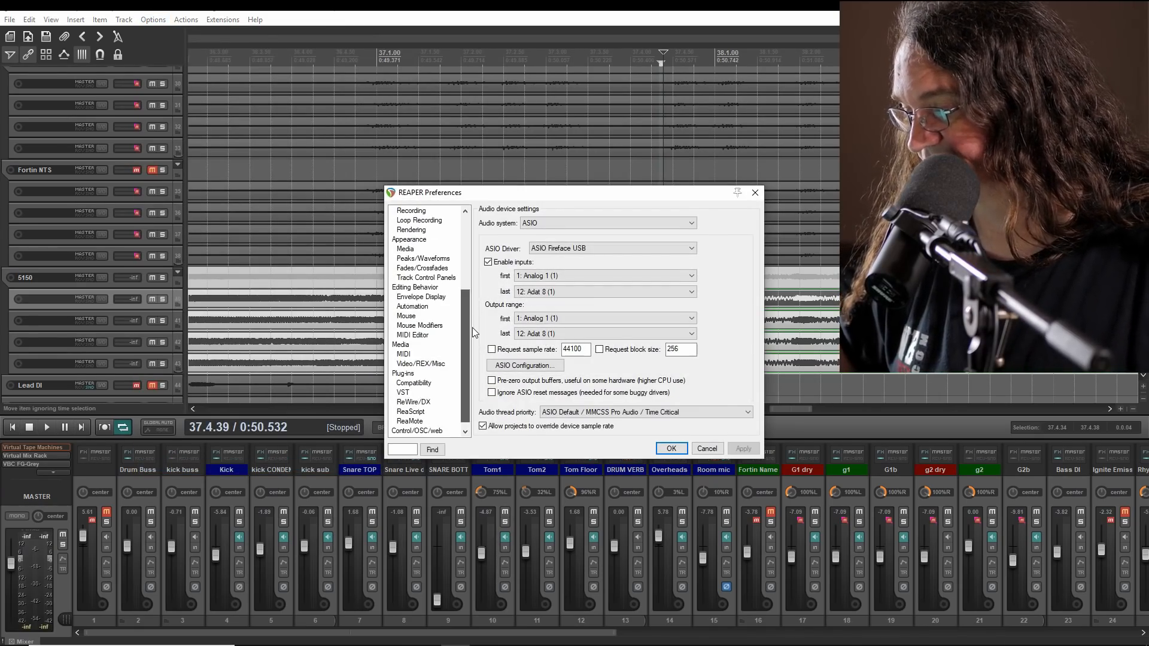
left_click(404, 393)
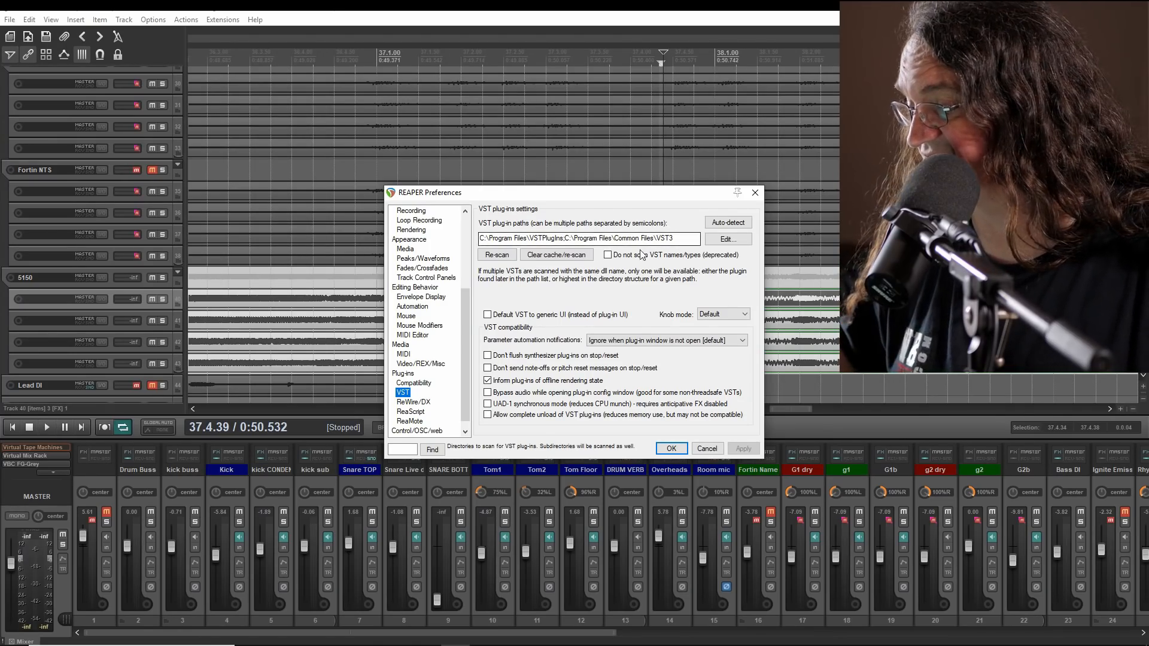
left_click(493, 258)
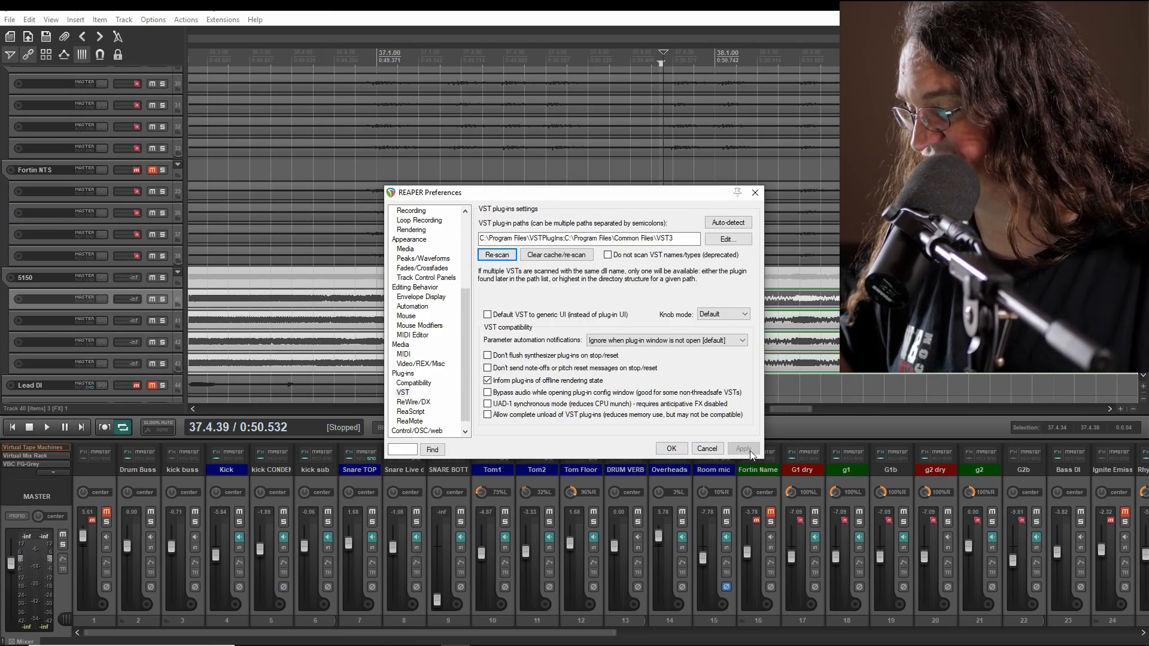
left_click(672, 449)
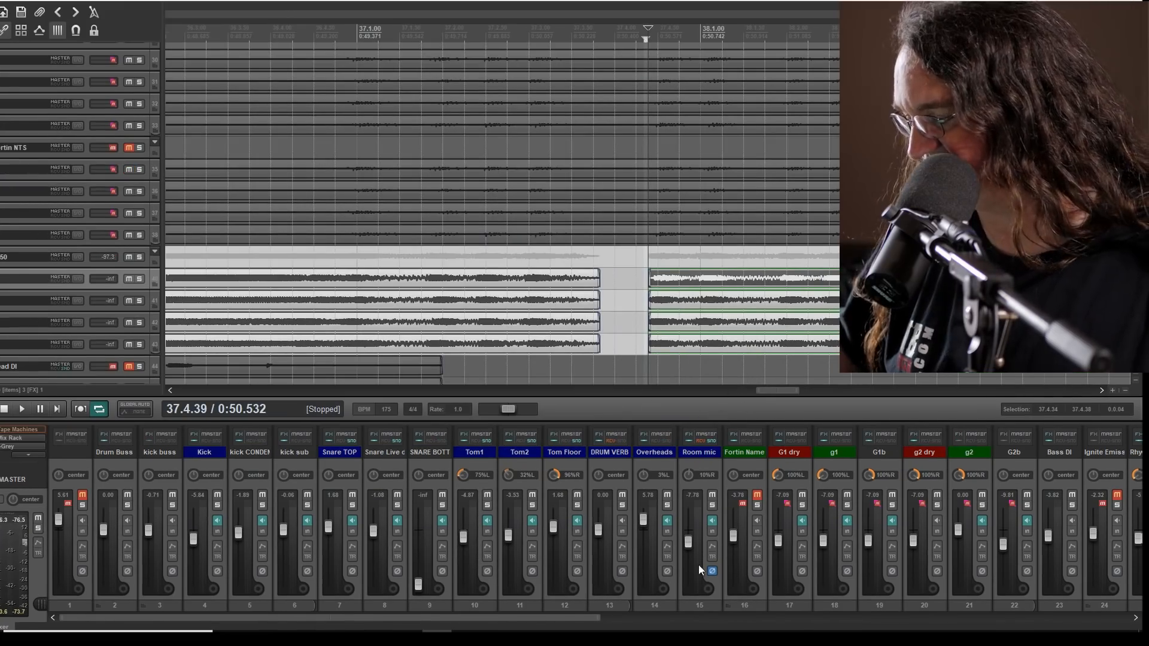
Step: Add a new empty track below the Loadbox Lead track at the end of the project
left_click_drag(587, 618, 1121, 619)
scroll(649, 205, "down", 8)
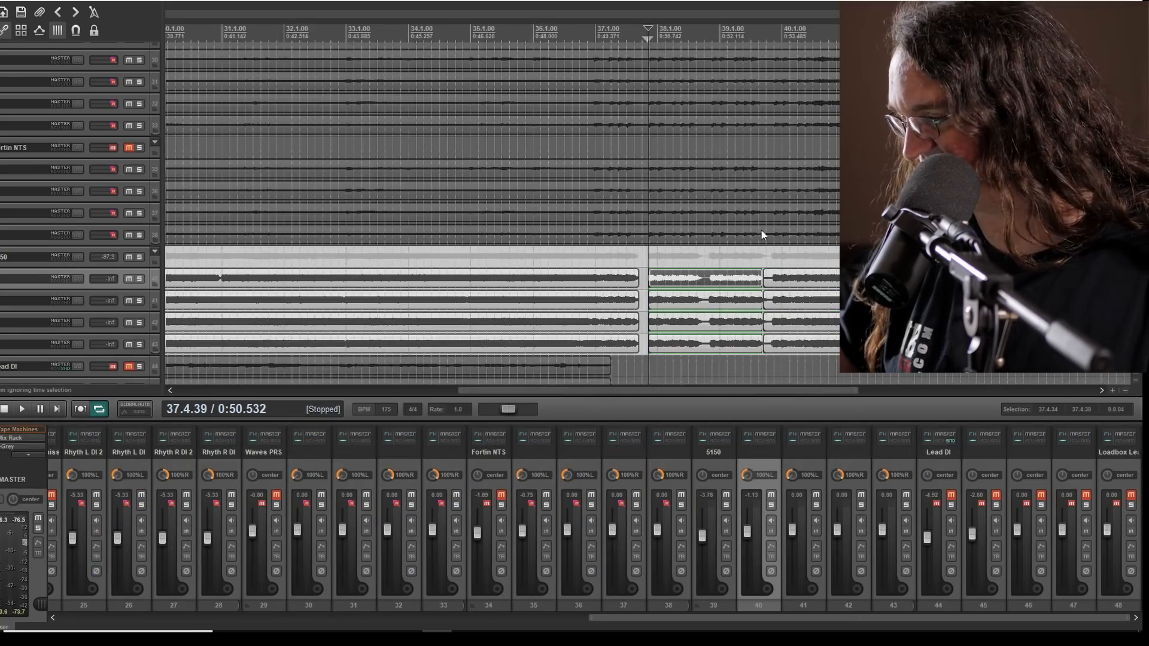
scroll(95, 302, "down", 3)
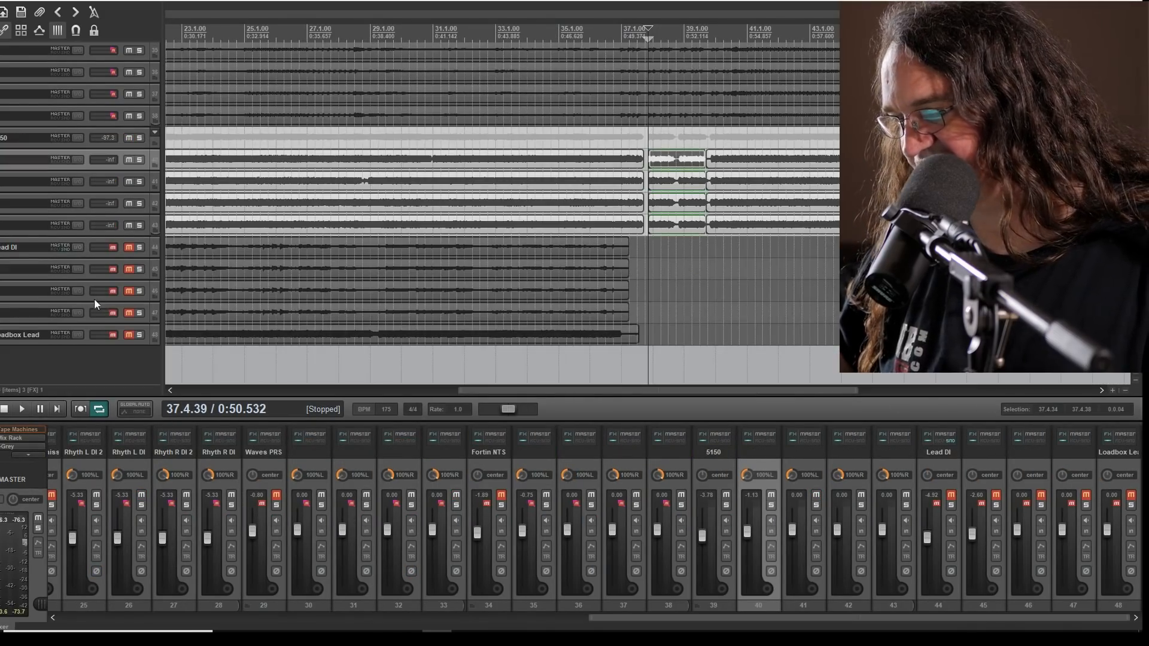
double_click(44, 354)
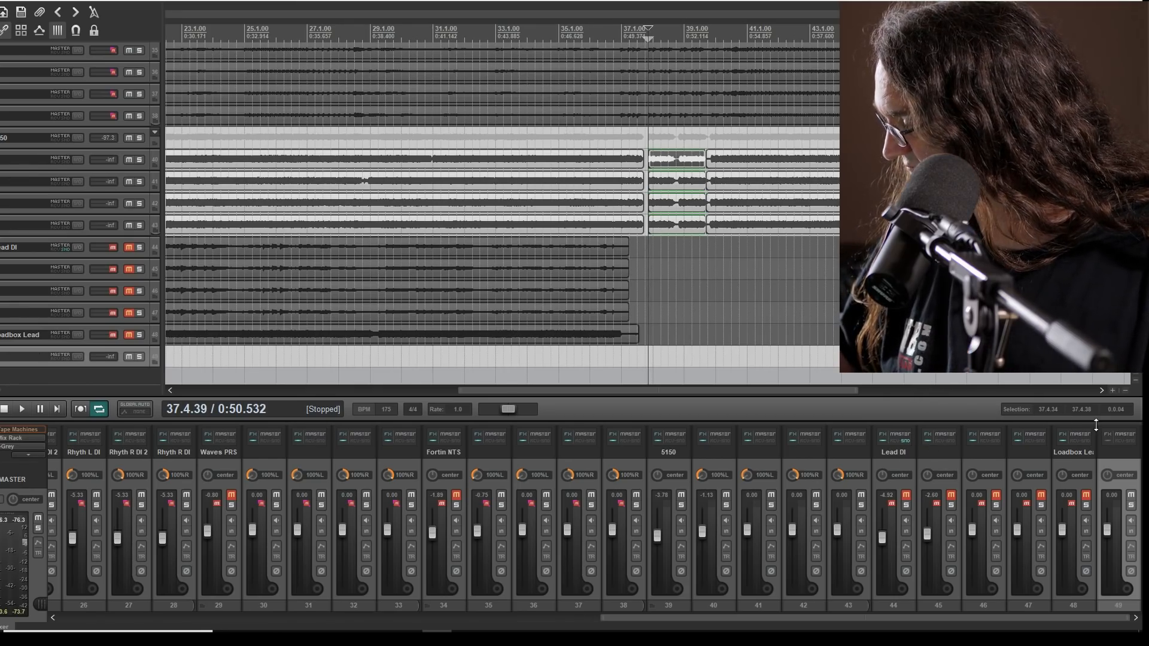
Step: Enlarge the mixer to show the FX inserts and add the Pulse (Lancaster Audio) VST plug-in to the new track 49
left_click_drag(1097, 425, 1097, 305)
double_click(1111, 313)
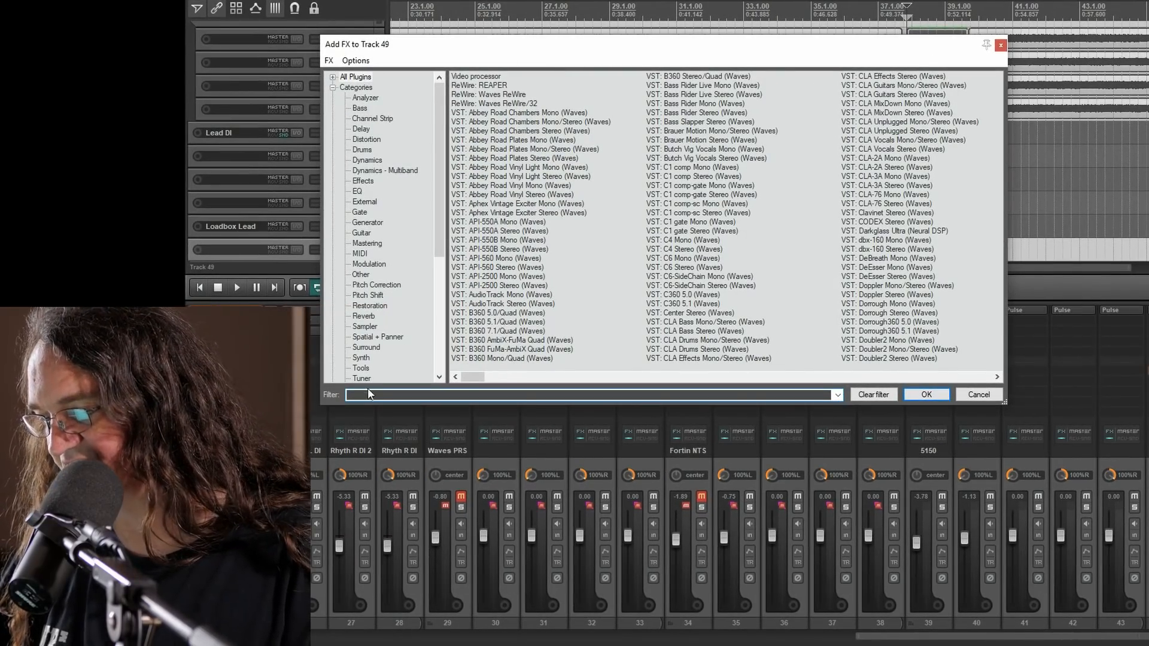
type("pulse")
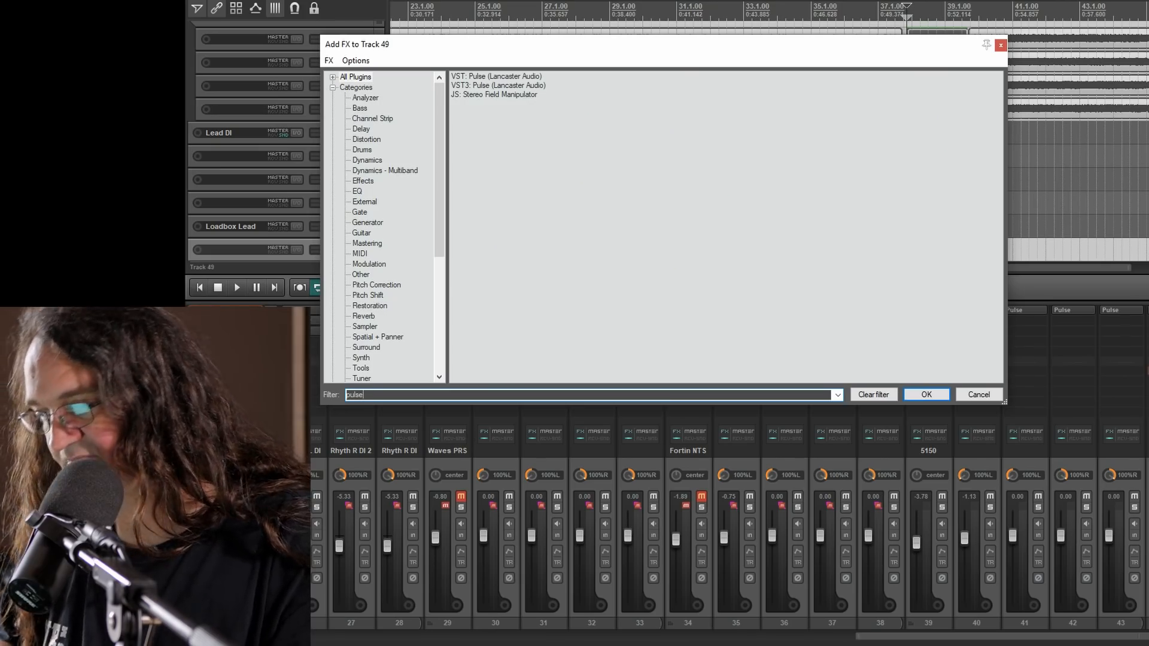
double_click(502, 86)
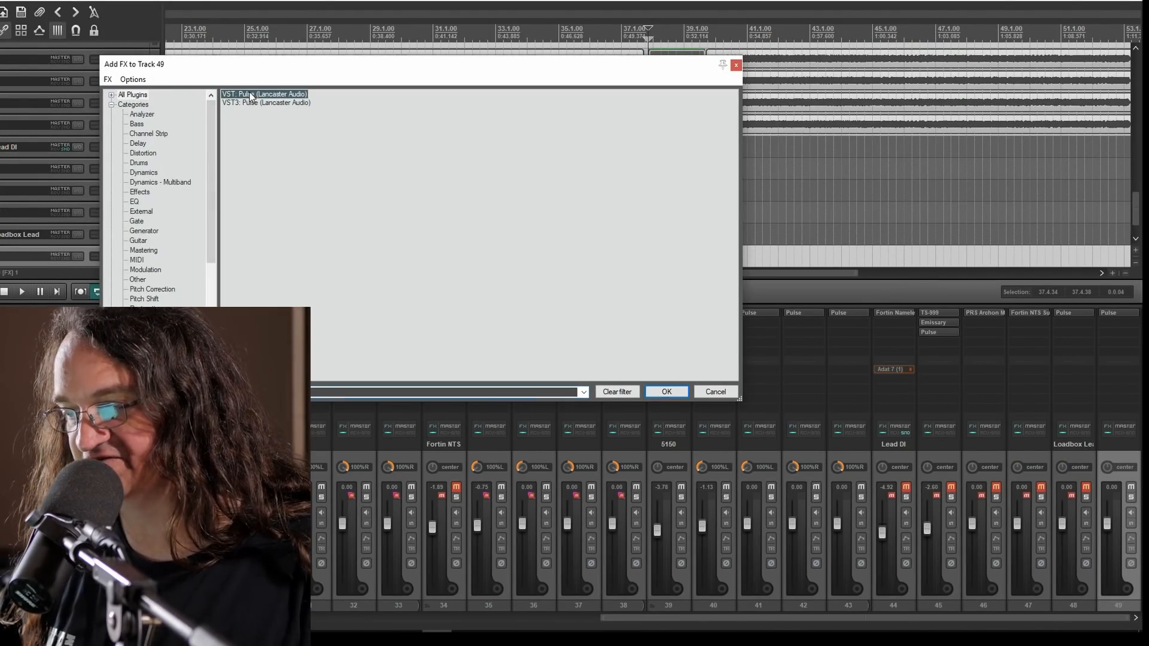
left_click(658, 394)
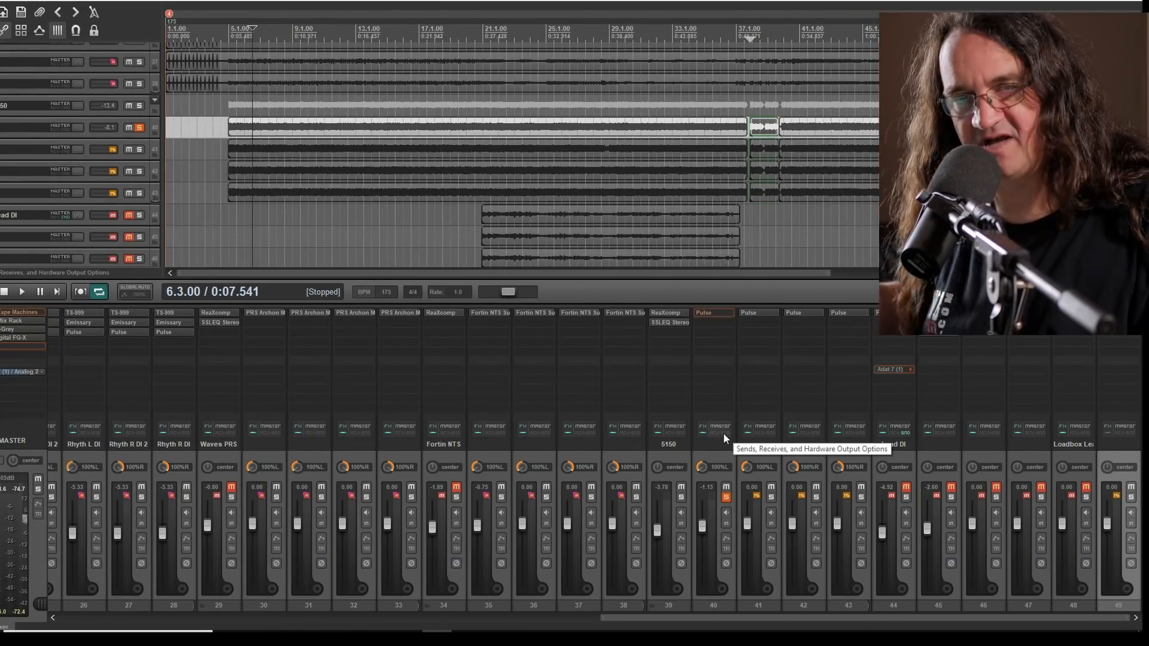
Step: Play back the soloed track 40 with Pulse bypassed, stop playback, and open the track's Pulse plug-in
key("space")
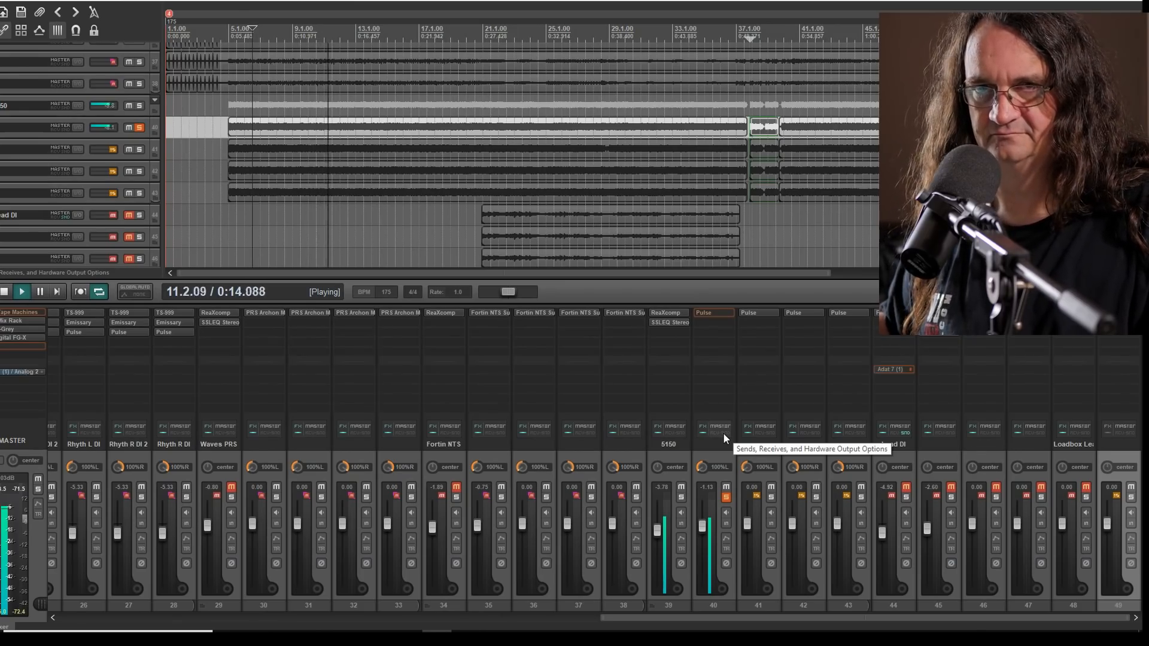
key("space")
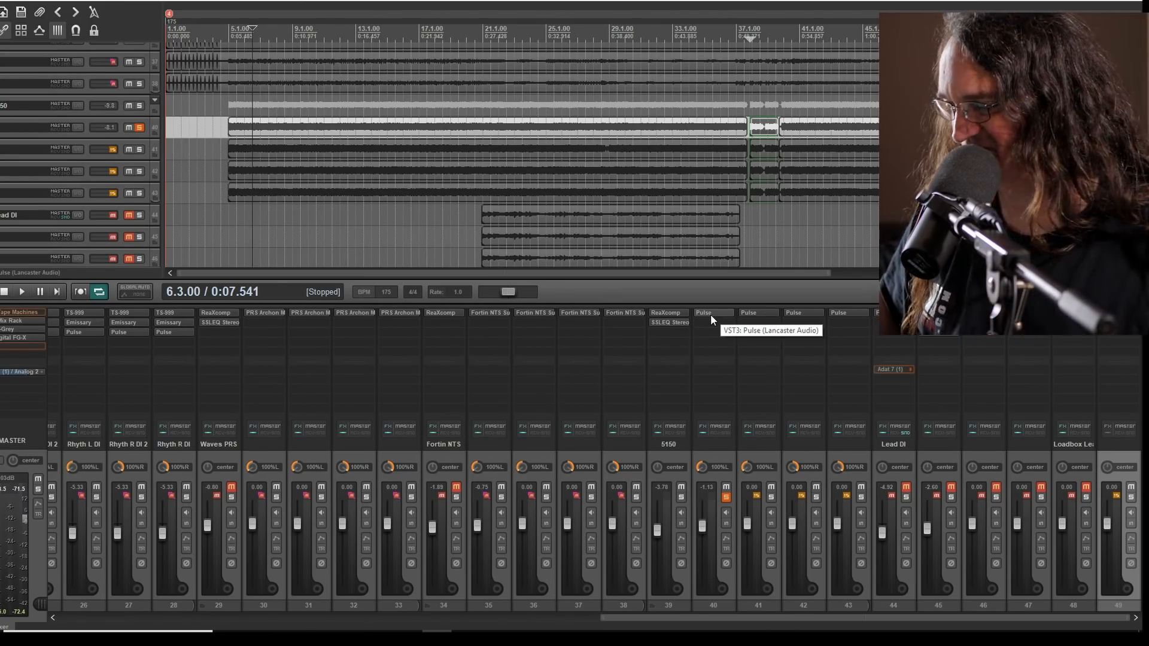
left_click(710, 314)
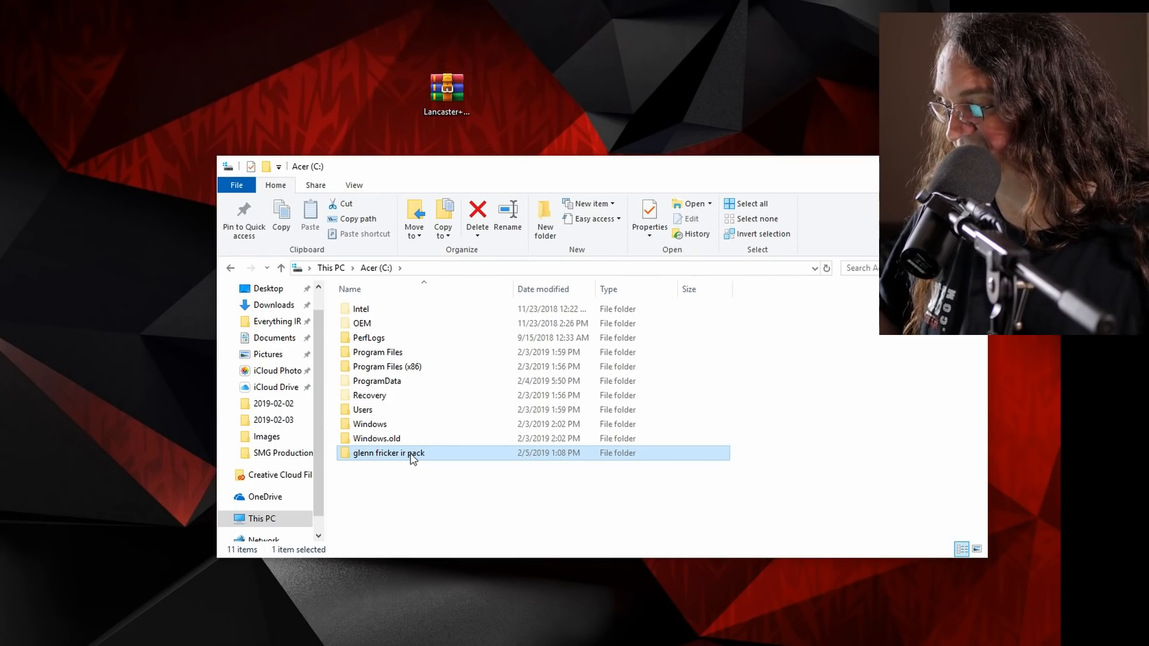
Step: In File Explorer, pin the glenn fricker ir pack folder to quick access and browse its revv cab Wav files
left_click_drag(395, 453, 263, 332)
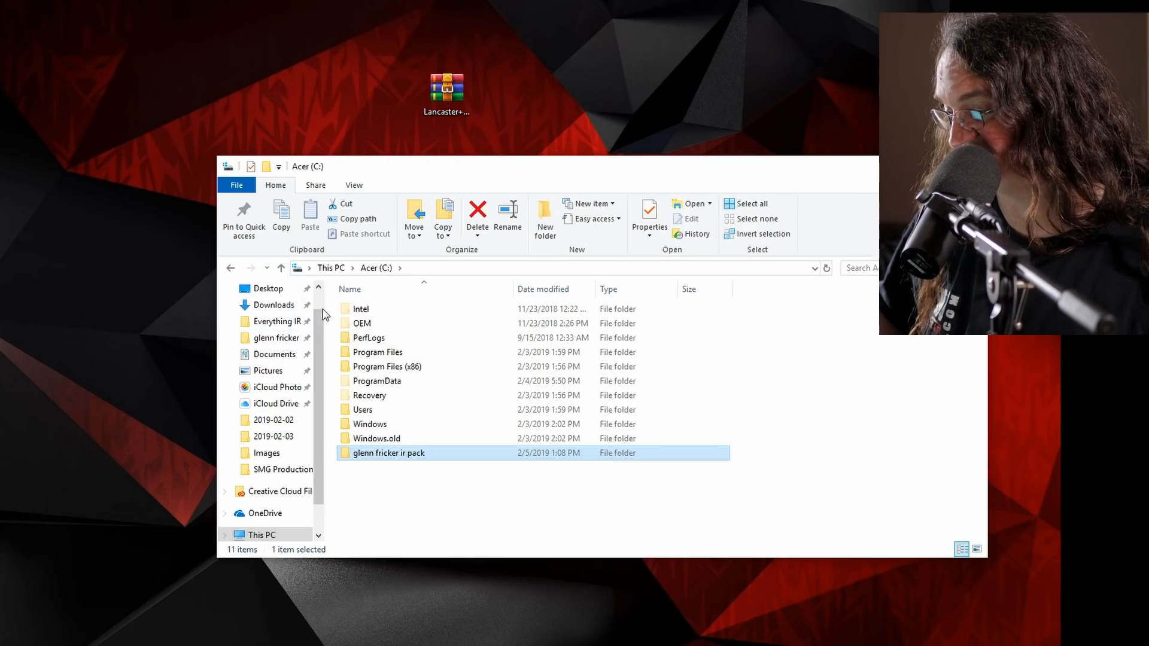
left_click(276, 340)
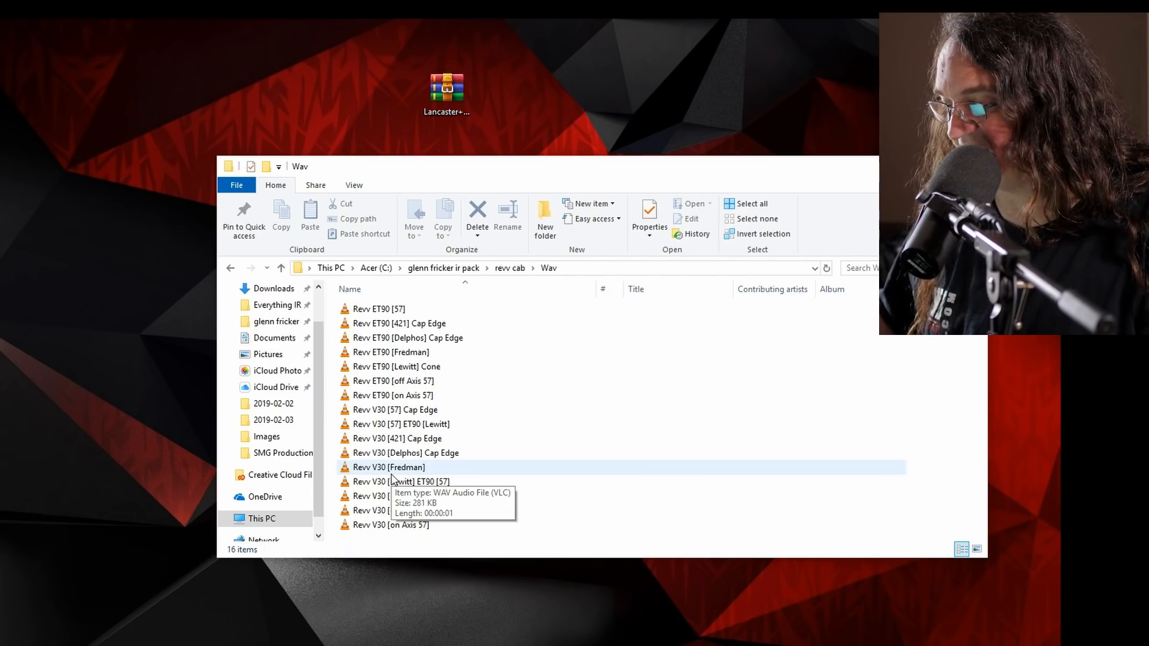
left_click(392, 473)
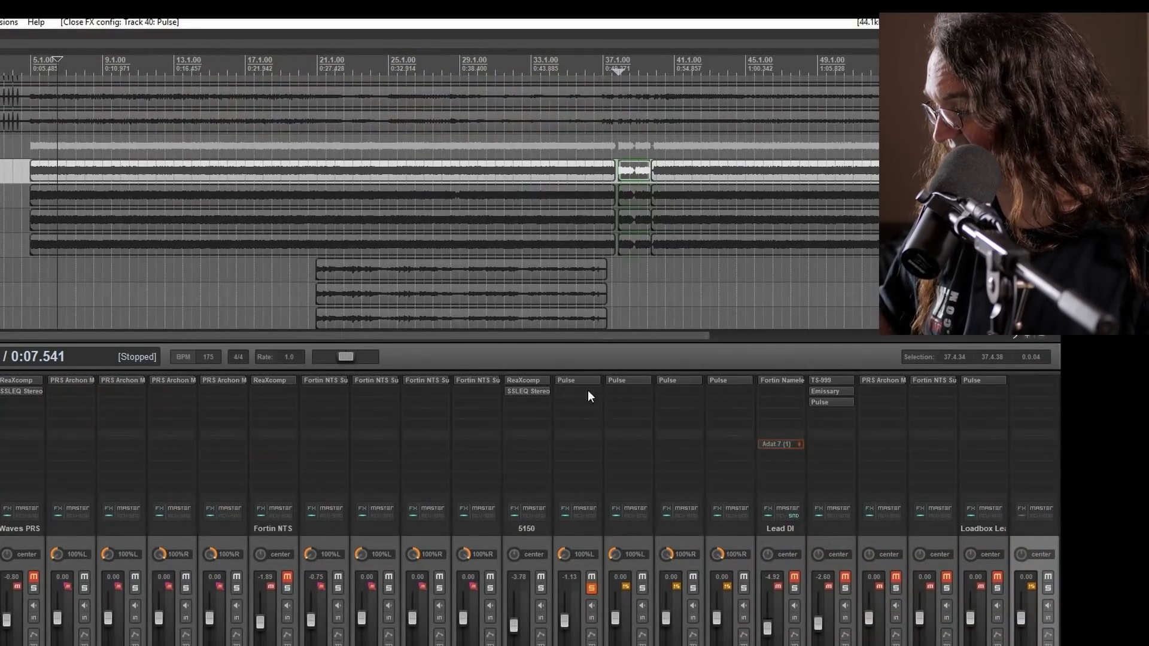
Step: Load Revv V30 [Fredman].wav from the revv cab Wav folder into track 40's Pulse cabinet A and audition it in playback
left_click(576, 378)
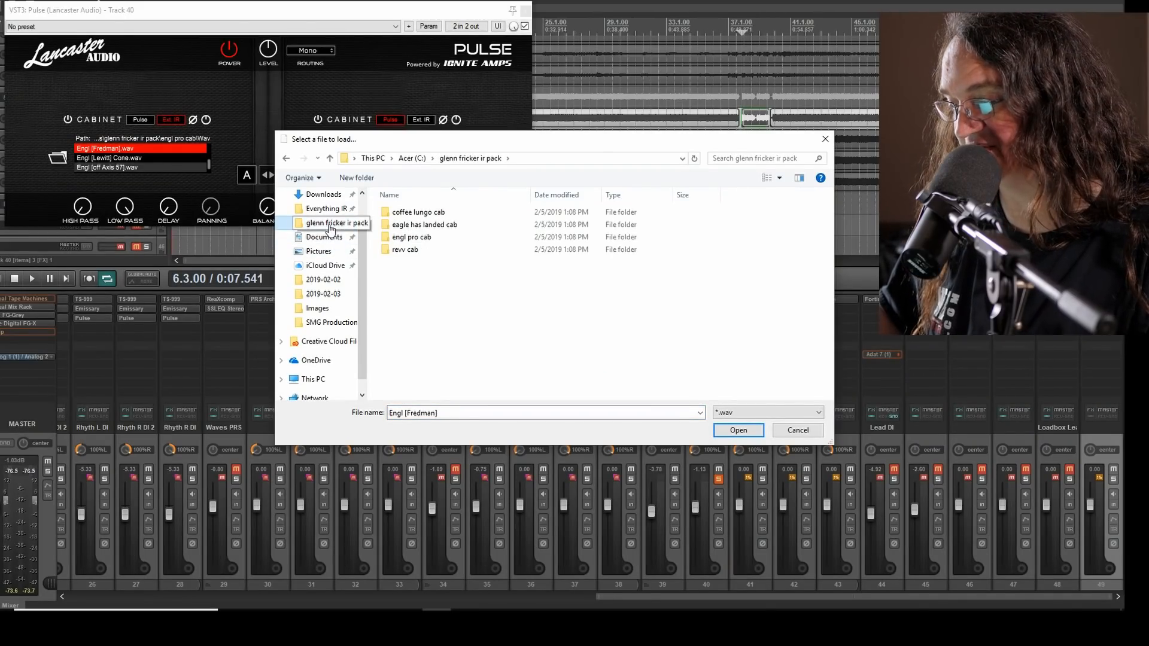
double_click(400, 250)
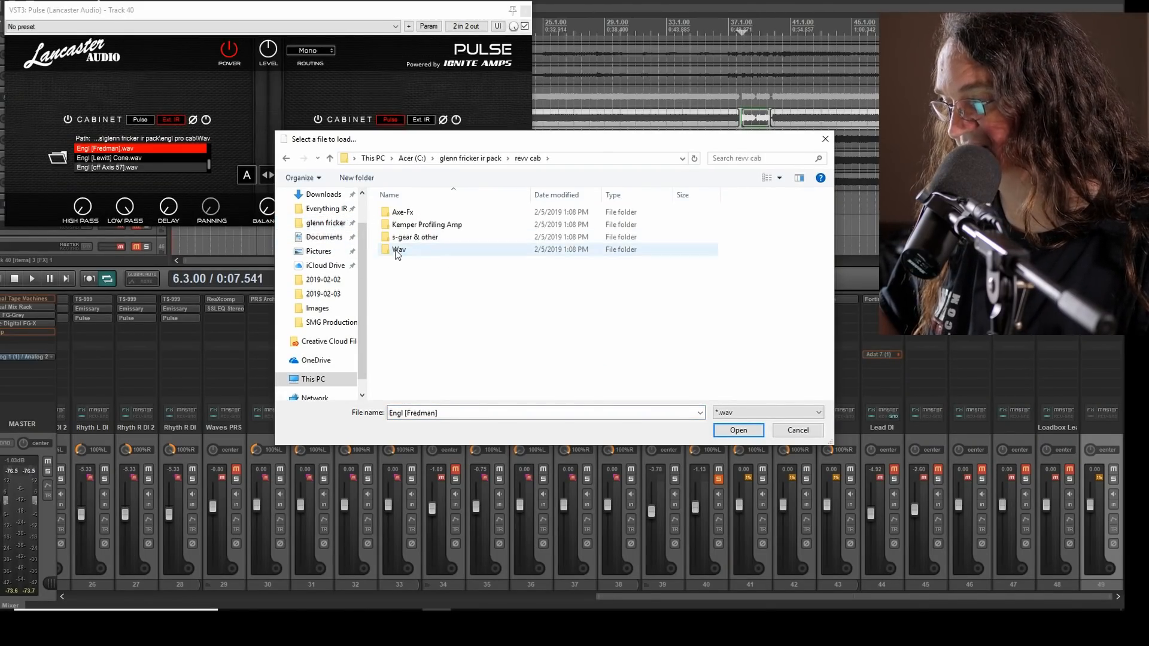
double_click(453, 252)
double_click(446, 349)
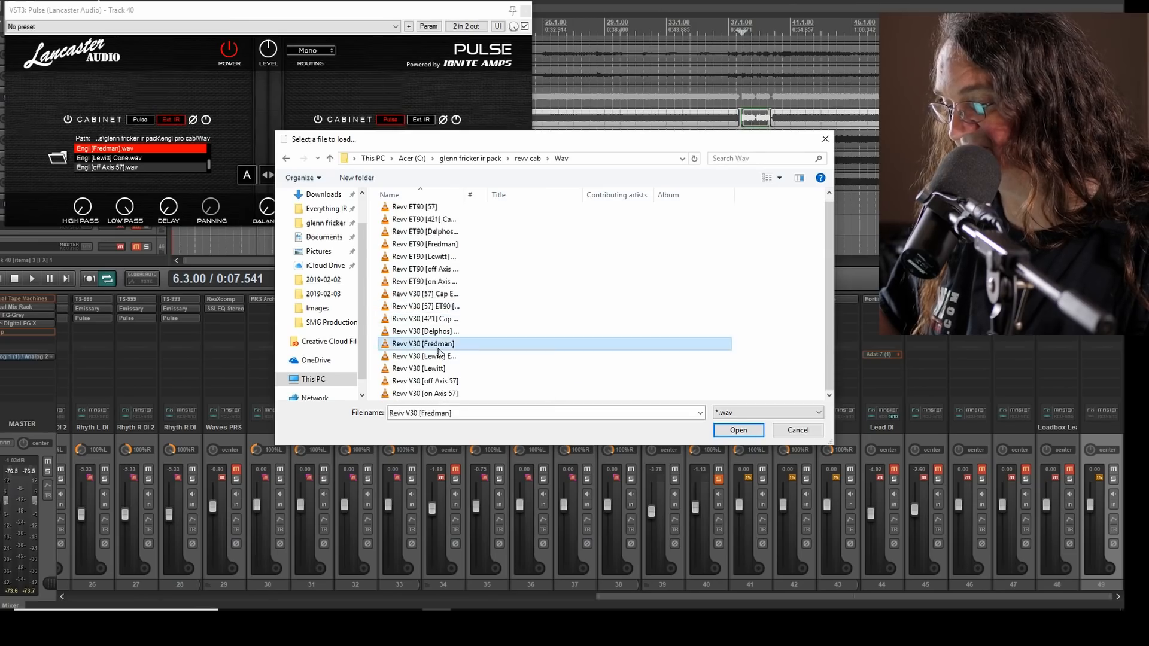
key("space")
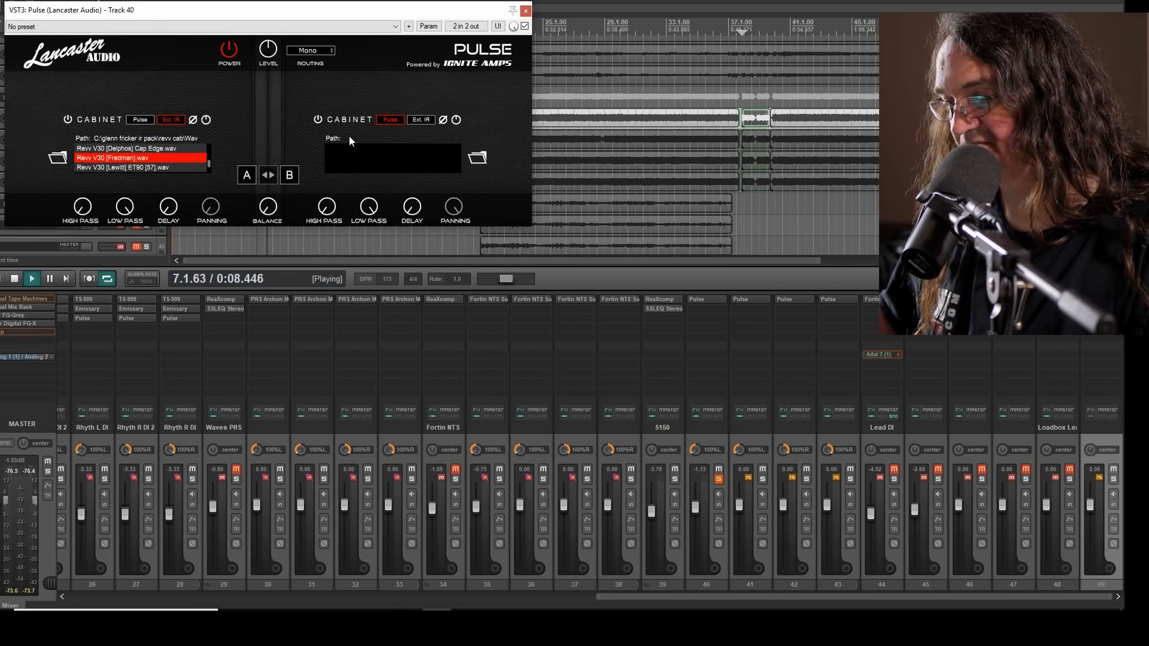
left_click_drag(264, 10, 625, 82)
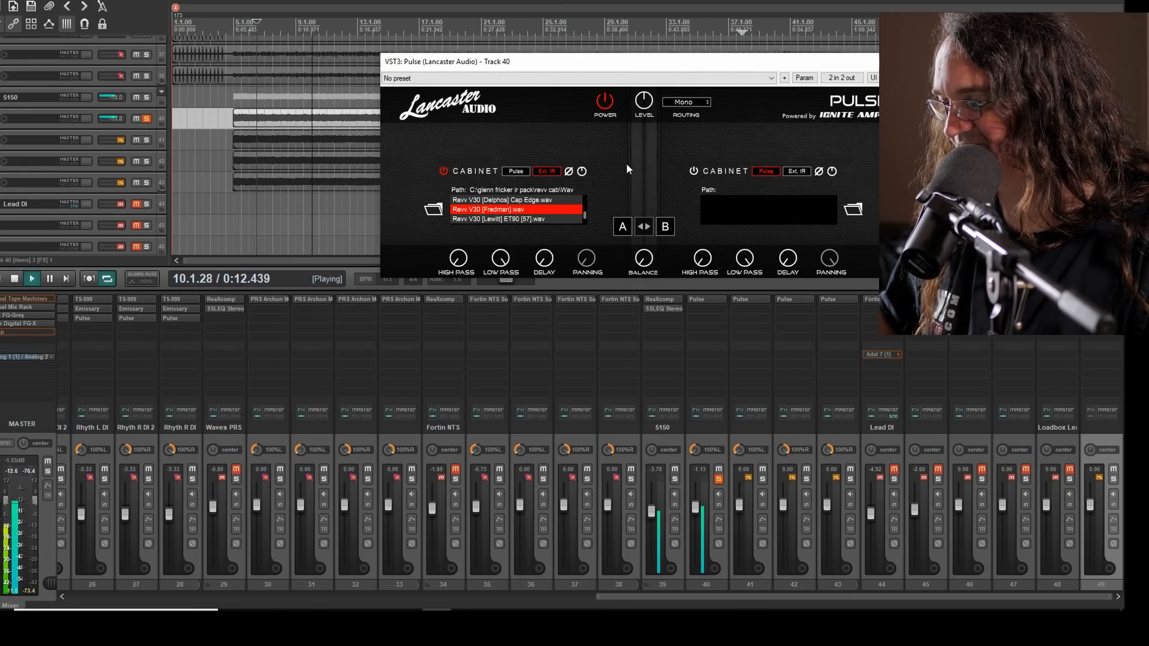
key("space")
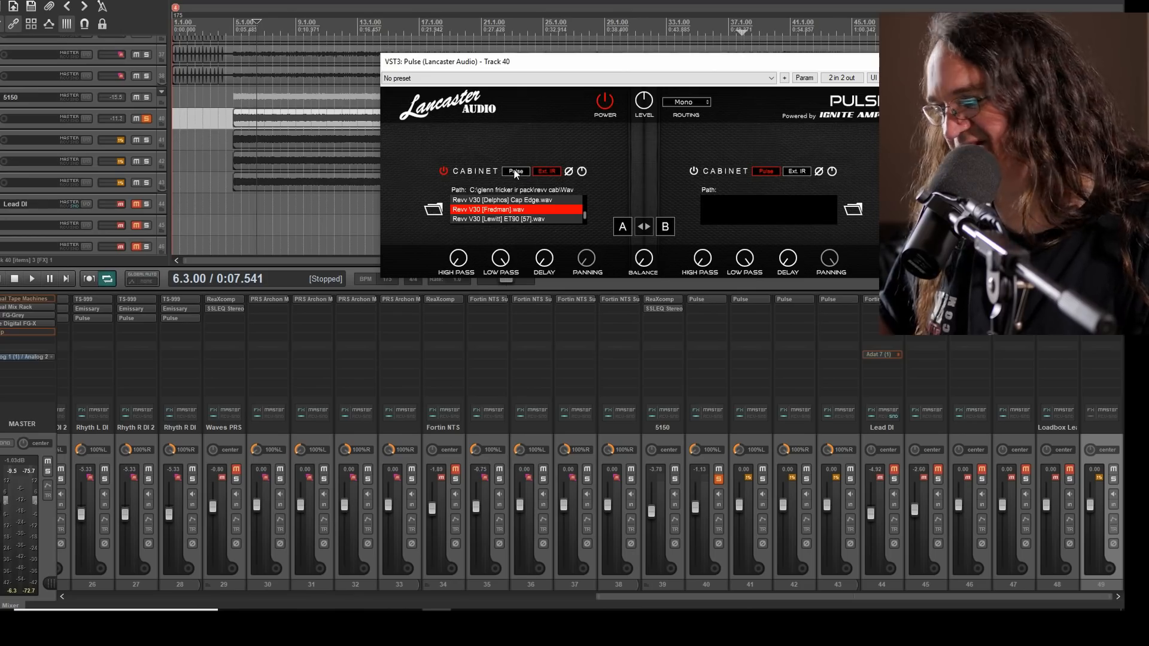
Step: Compare cabinet A's built-in Pulse sound with the external IR during playback, leaving Ext. IR selected
left_click(515, 173)
key("space")
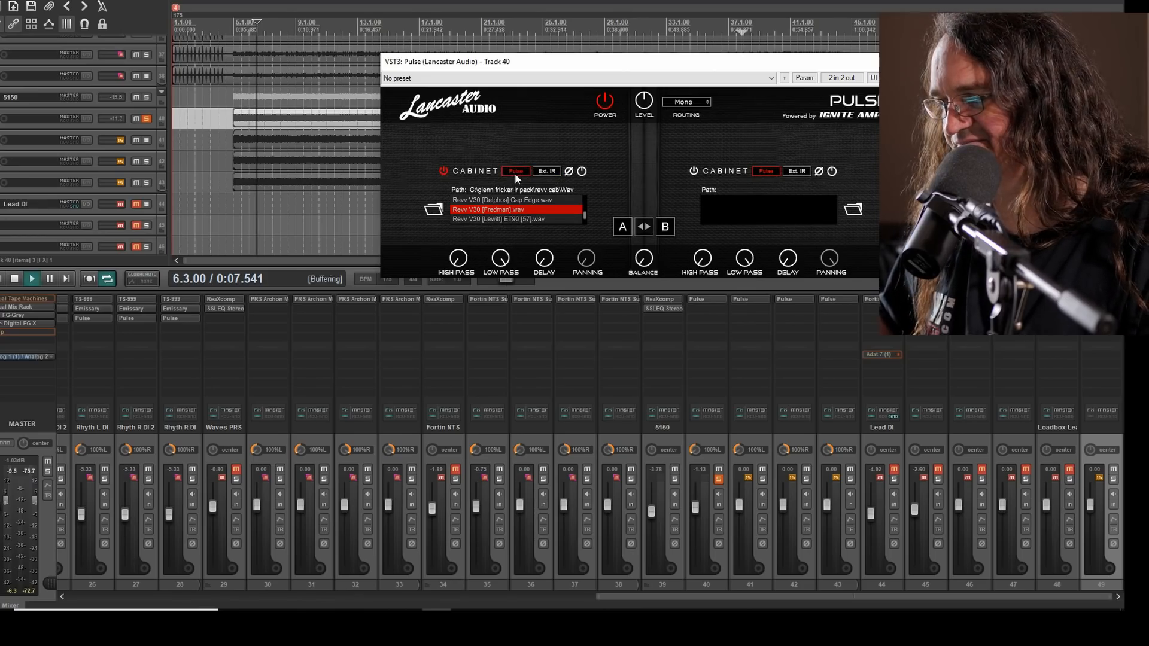
left_click(545, 171)
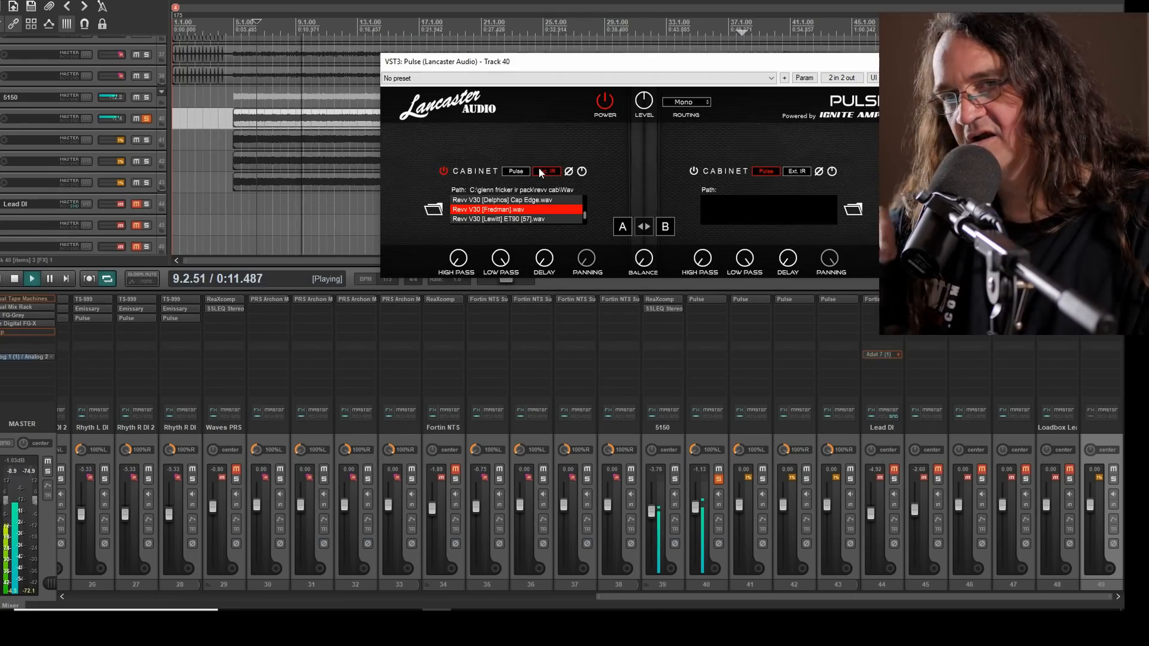
key("space")
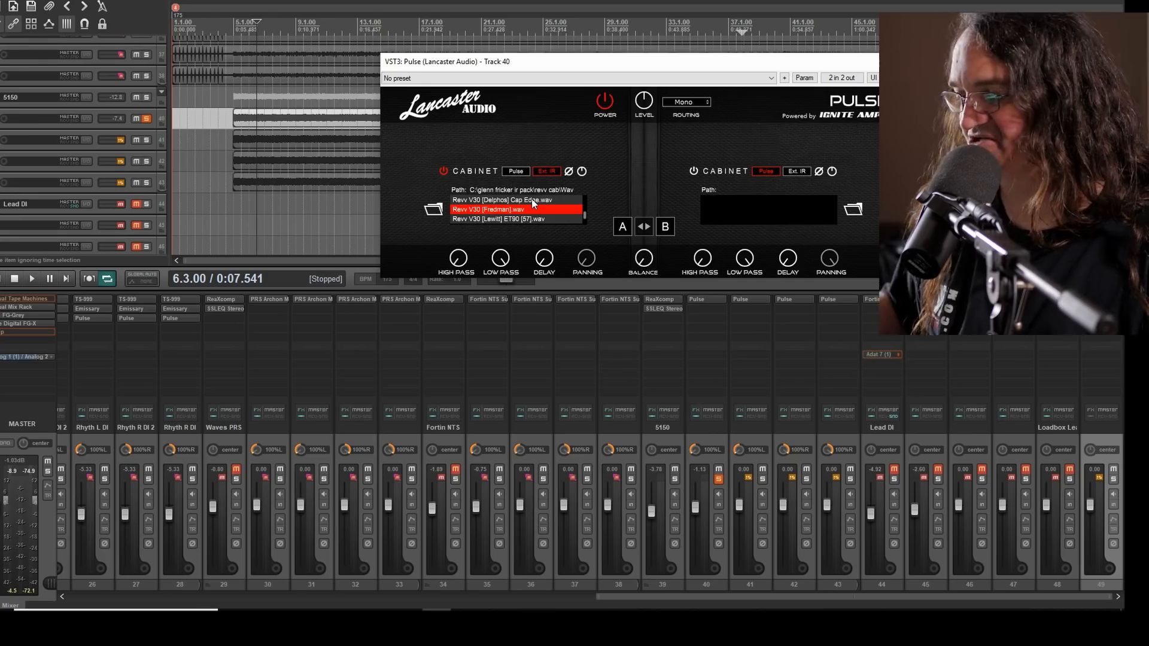
Step: Look through the Revv impulse responses listed in cabinet A, audition track 40 again, and close the Pulse window
scroll(519, 213, "up", 3)
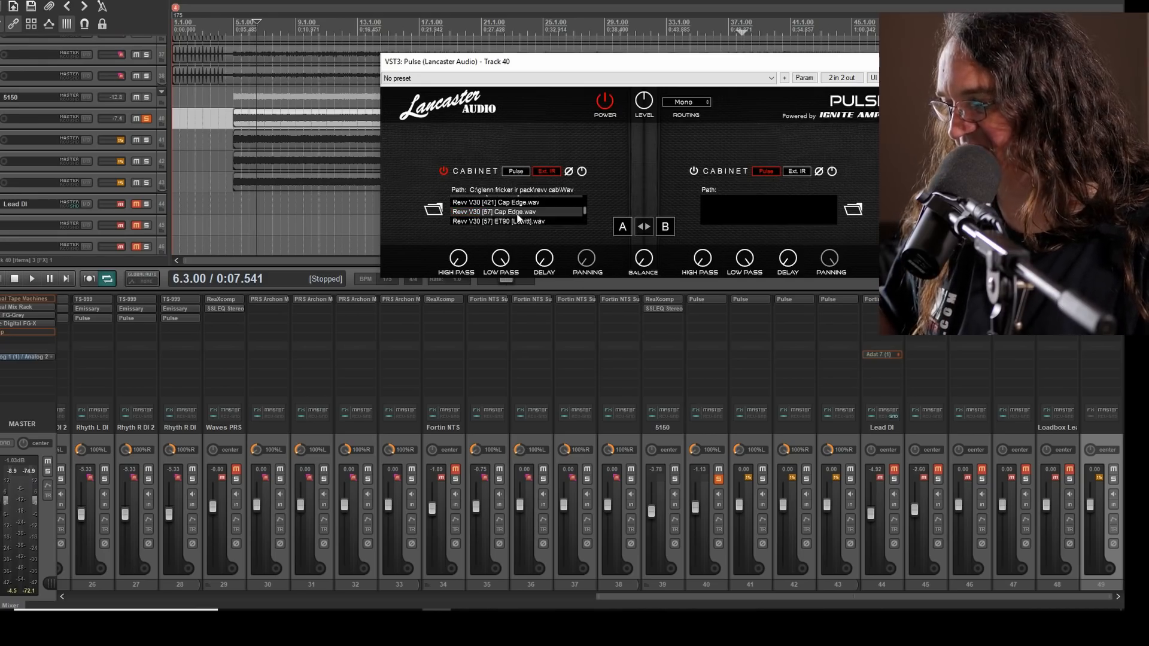
scroll(520, 213, "down", 2)
scroll(519, 214, "down", 1)
scroll(519, 213, "down", 2)
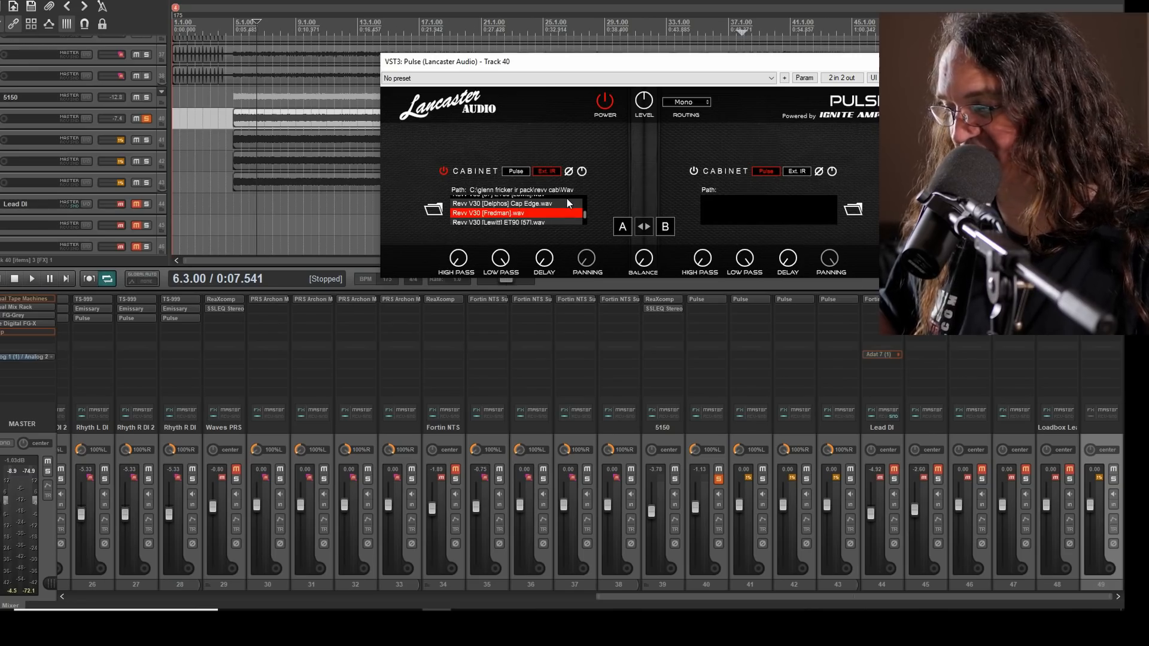
key("space")
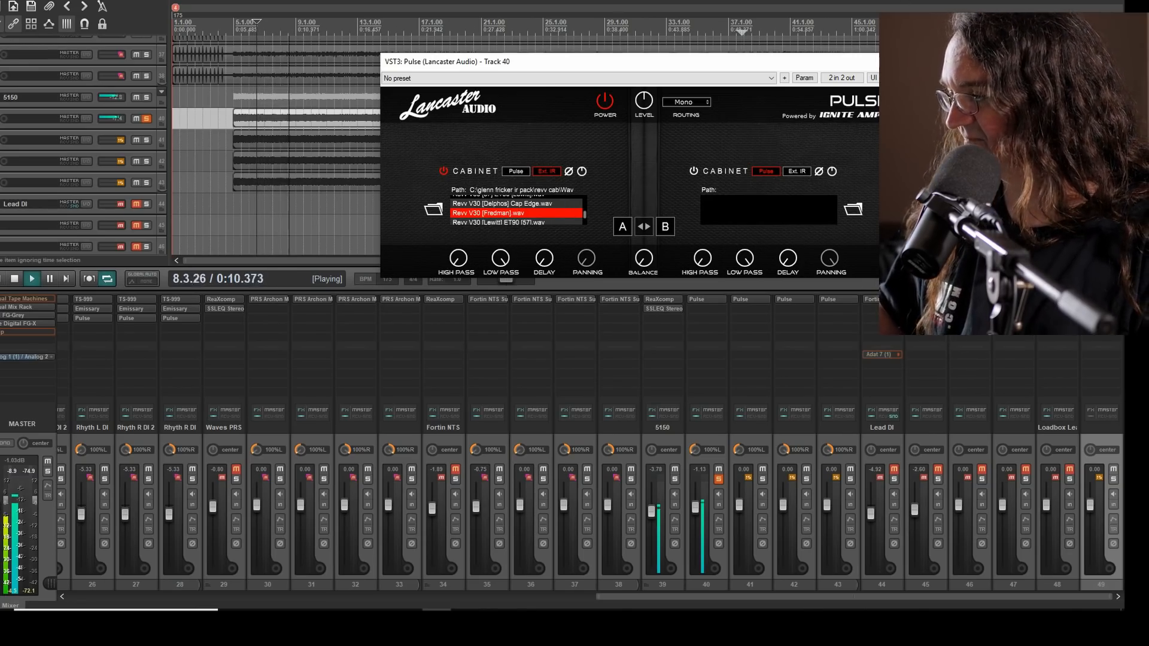
left_click(698, 301)
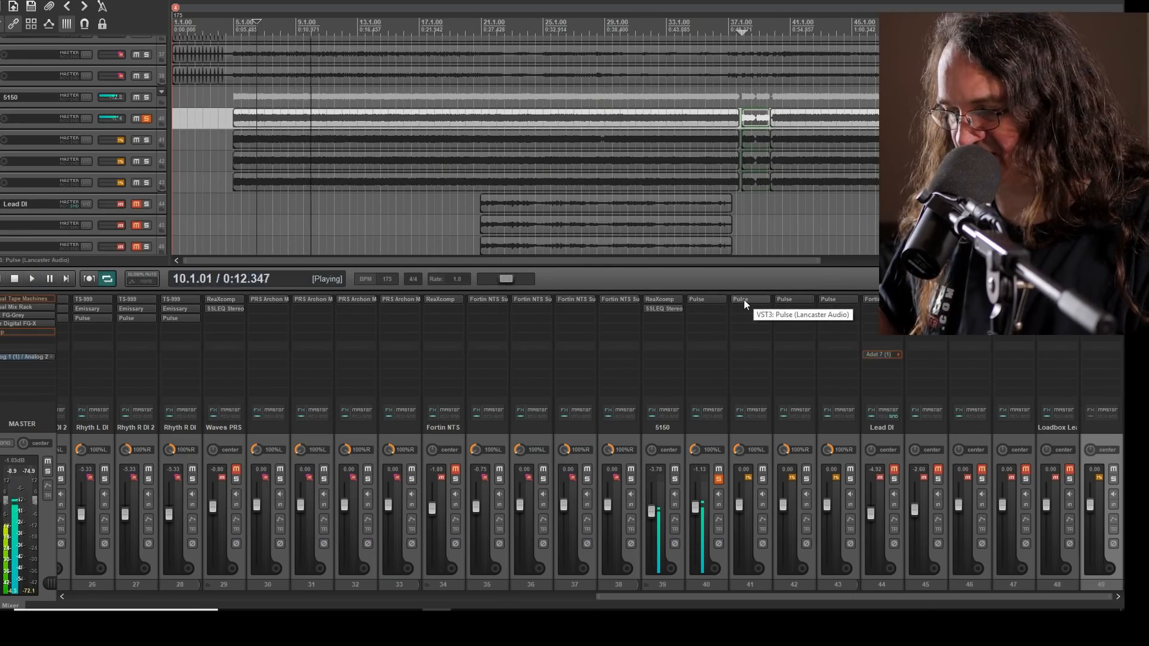
key("space")
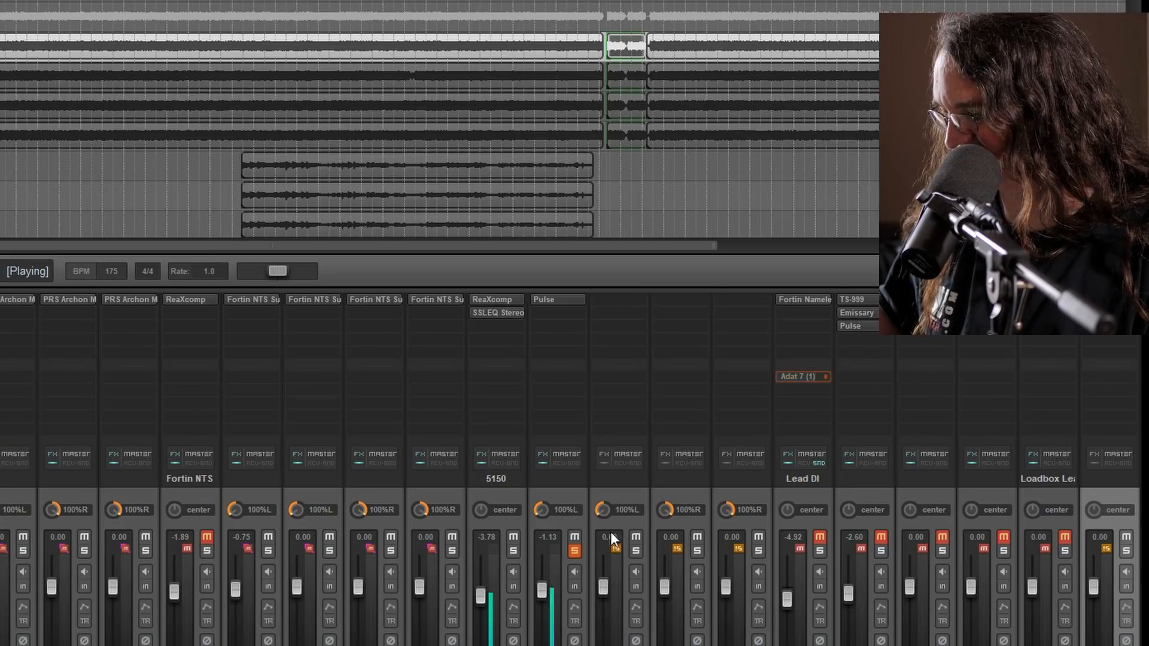
Step: Solo tracks 41, 42 and 43 alongside track 40, copy its Pulse plug-in onto each, and play them together
left_click(636, 550)
left_click(697, 552)
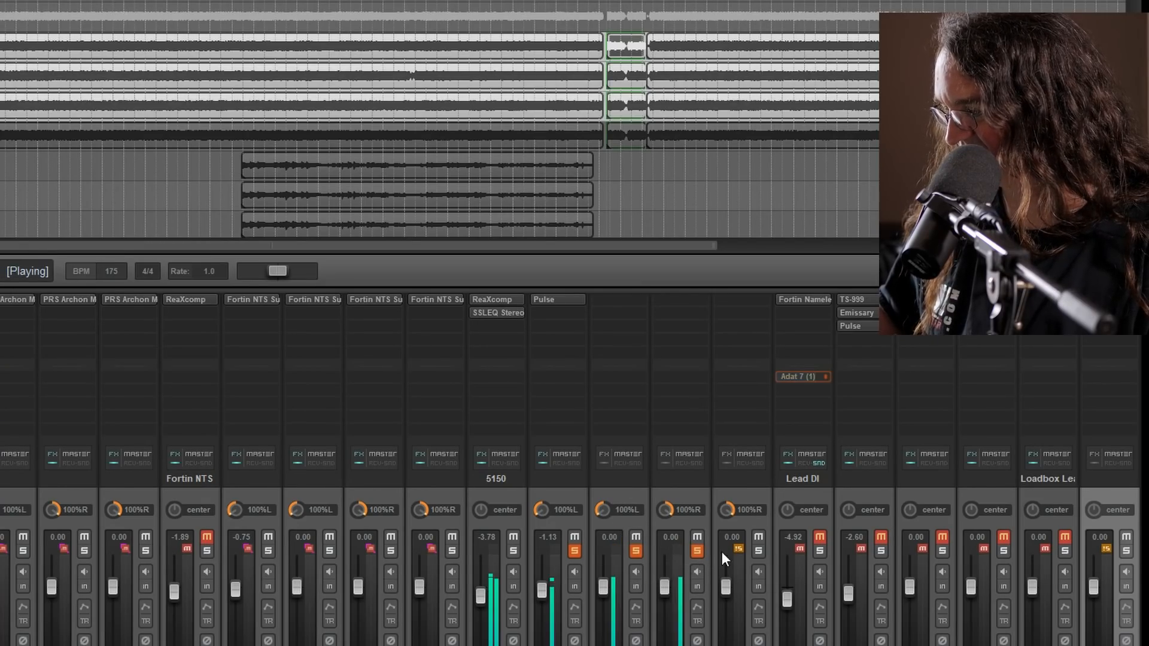
left_click(759, 550)
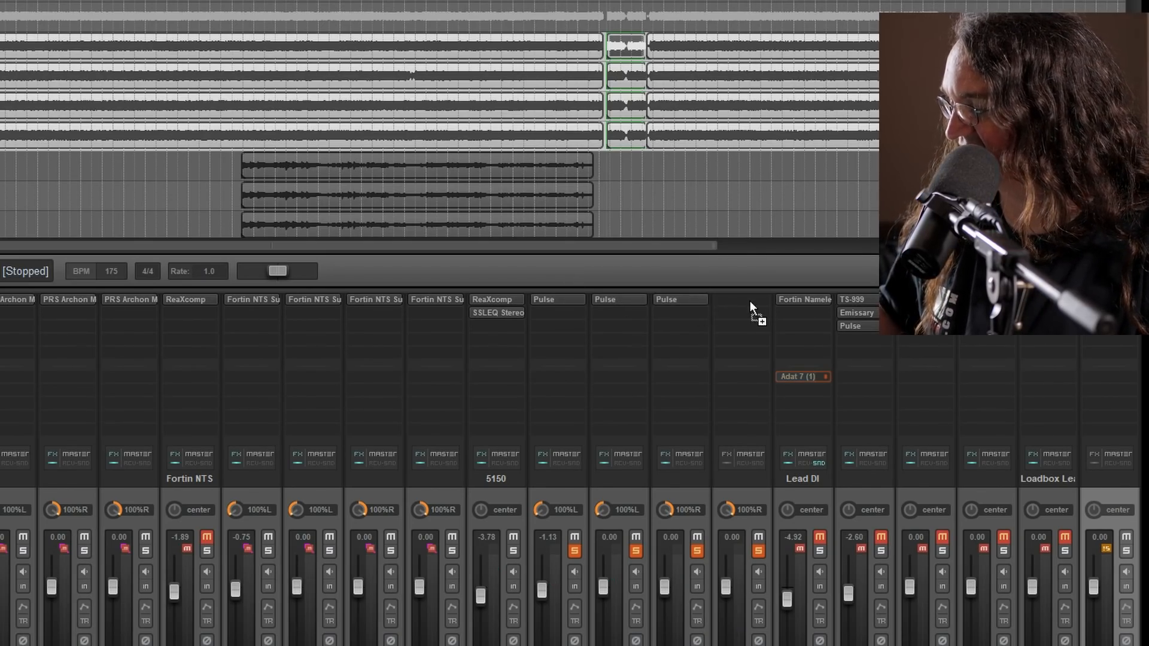
key("space")
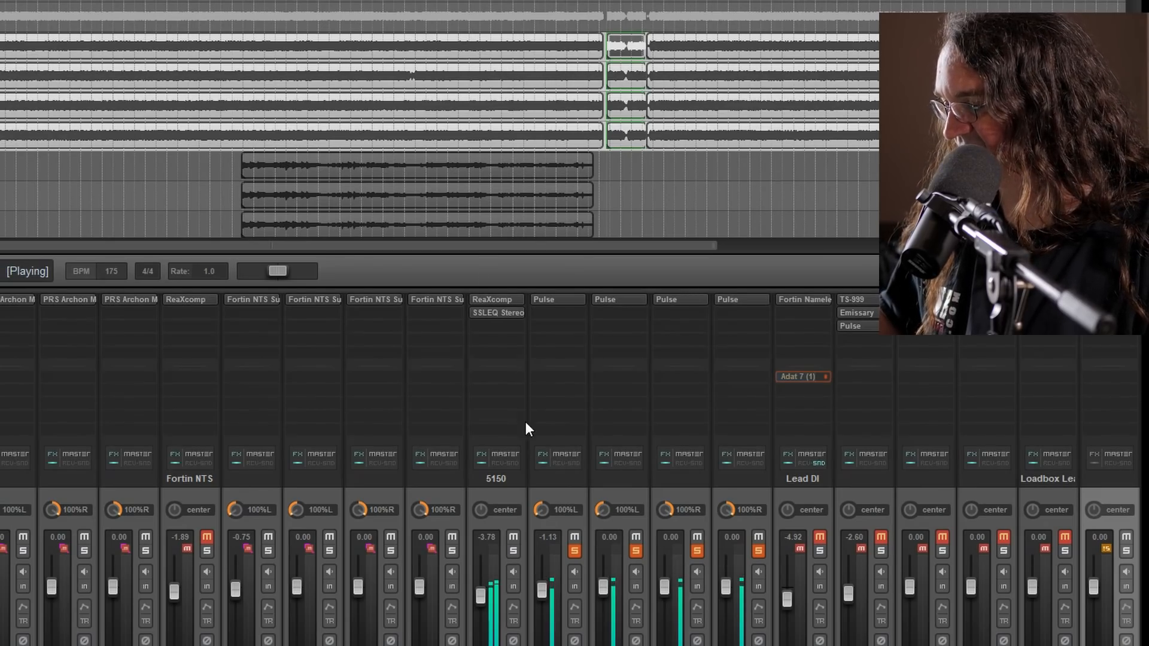
Step: Compare the 5150 folder track with its FX chain disabled and enabled, and stop playback
left_click(482, 463)
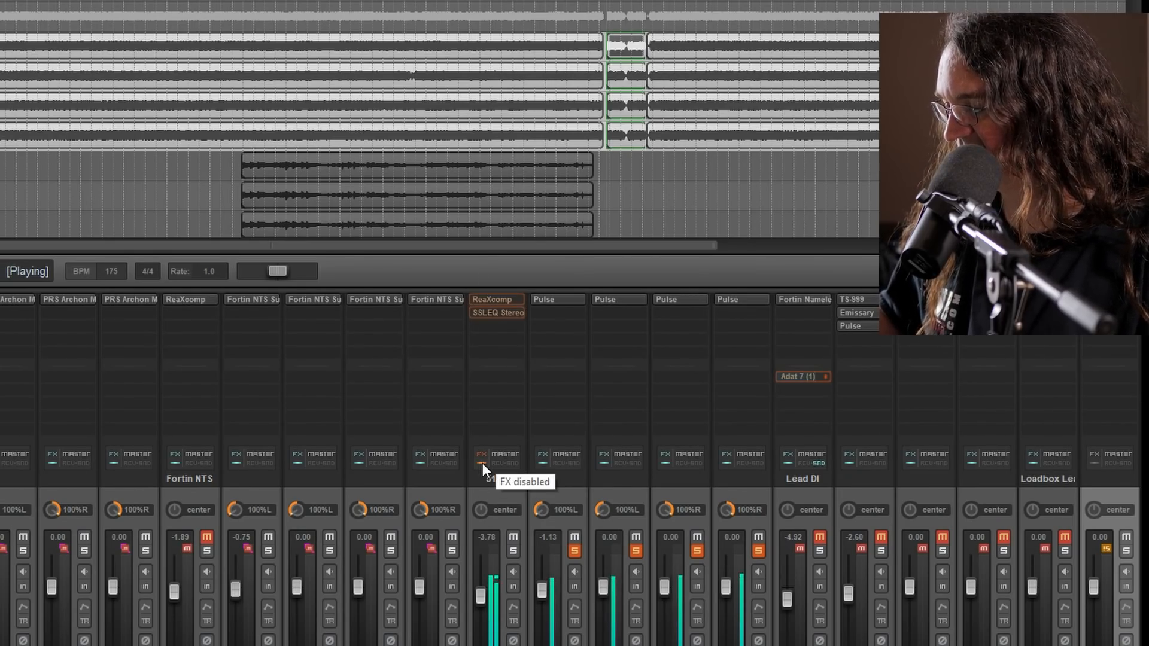
left_click(483, 463)
key("space")
Step: Open the SSLEQ Stereo on the 5150 folder track and load its Full reset factory preset
left_click(487, 312)
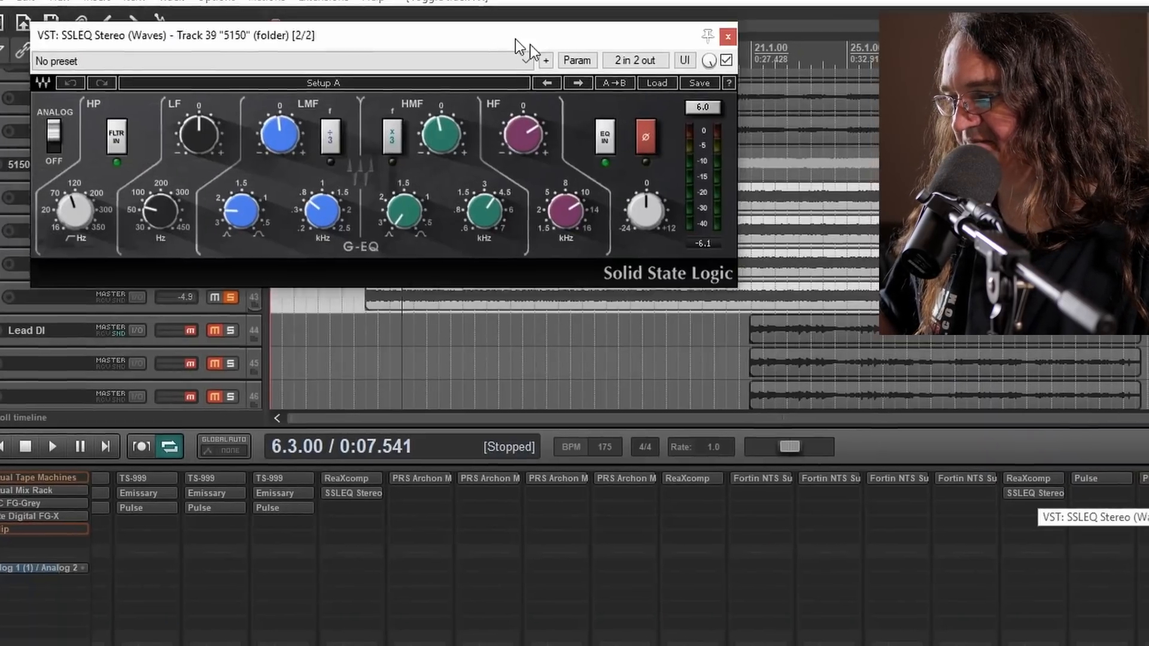
left_click_drag(516, 38, 659, 197)
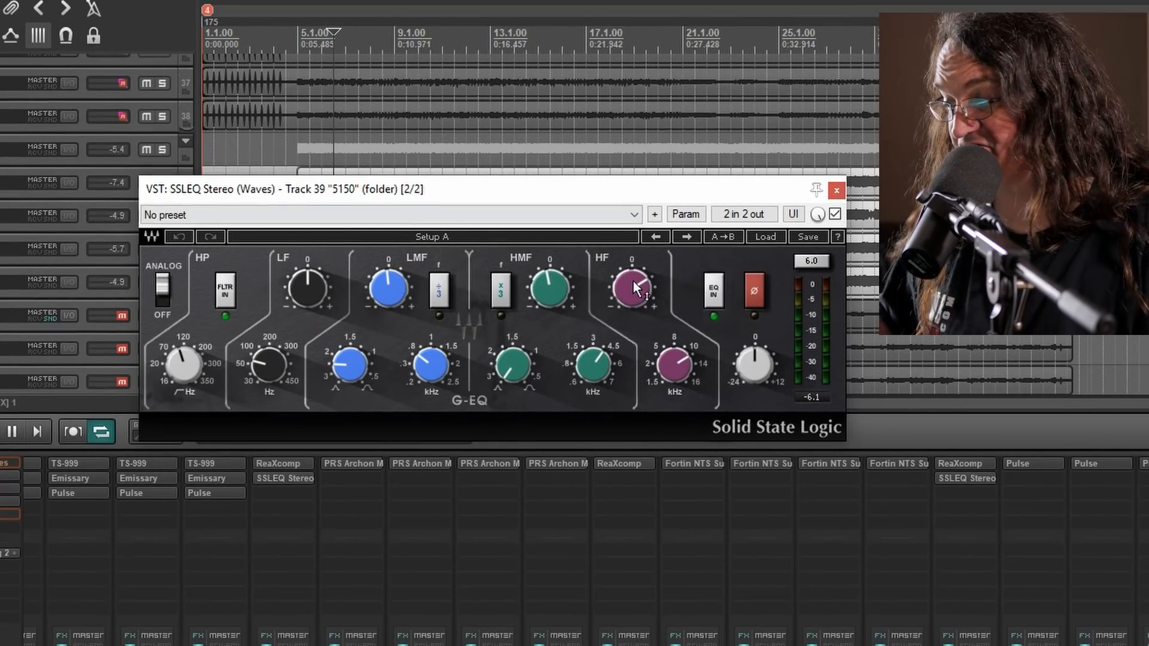
left_click(766, 237)
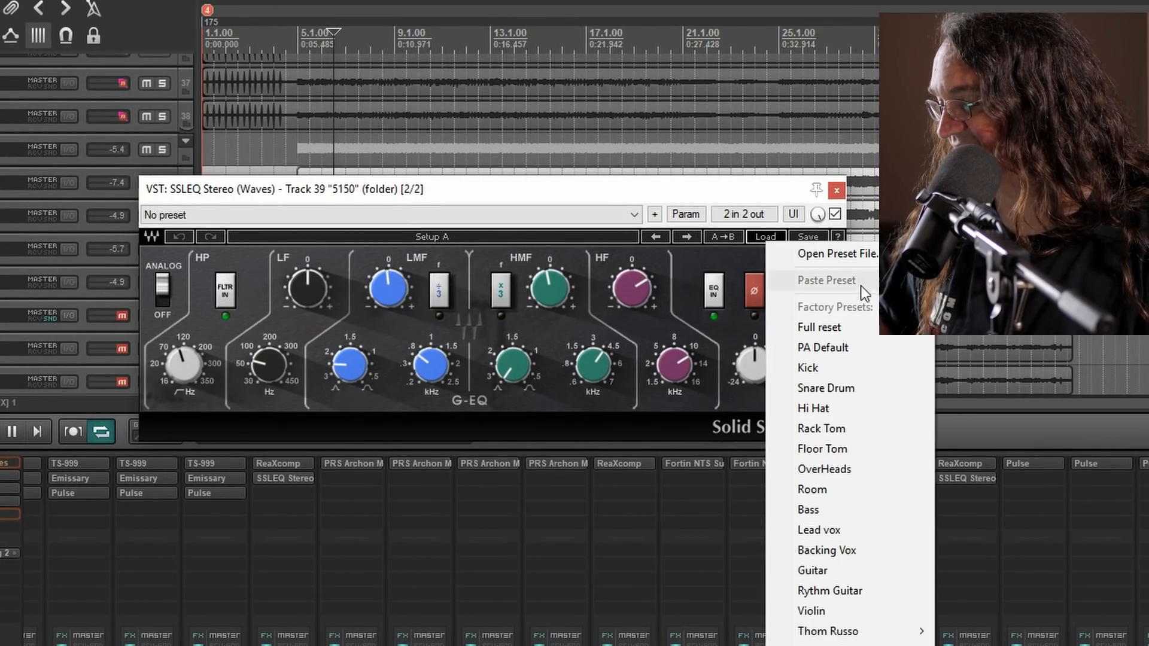
left_click(819, 326)
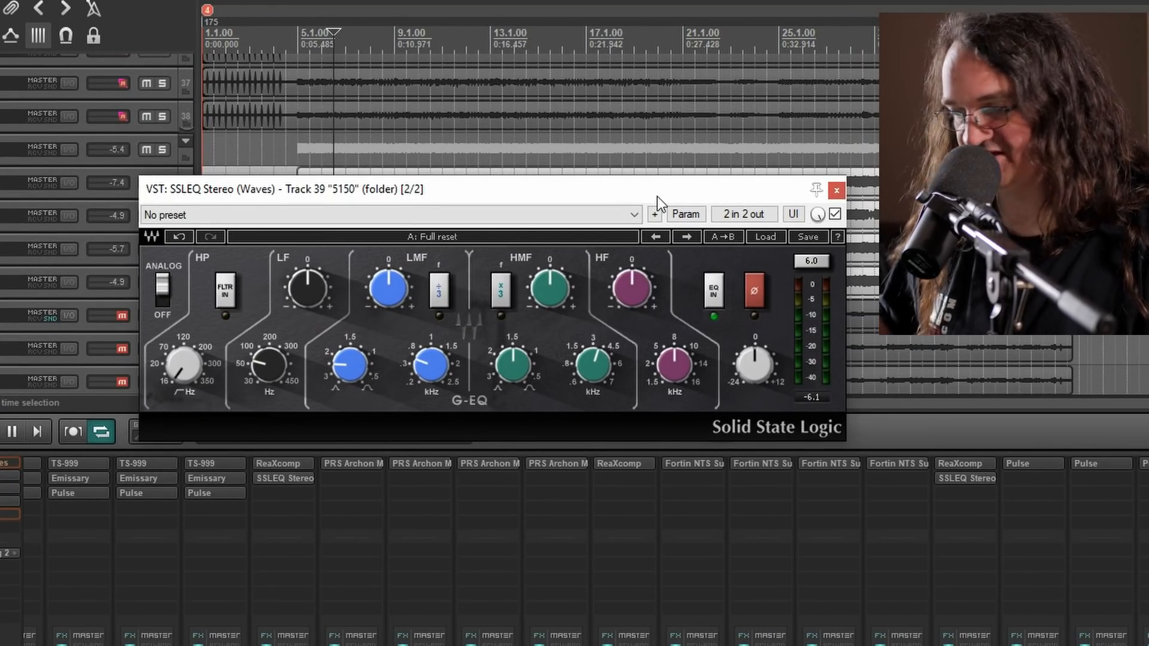
Step: Play the guitars, switch on the EQ's high-pass filter, raise its cutoff above 70 Hz, and clear the clip indicator
key("space")
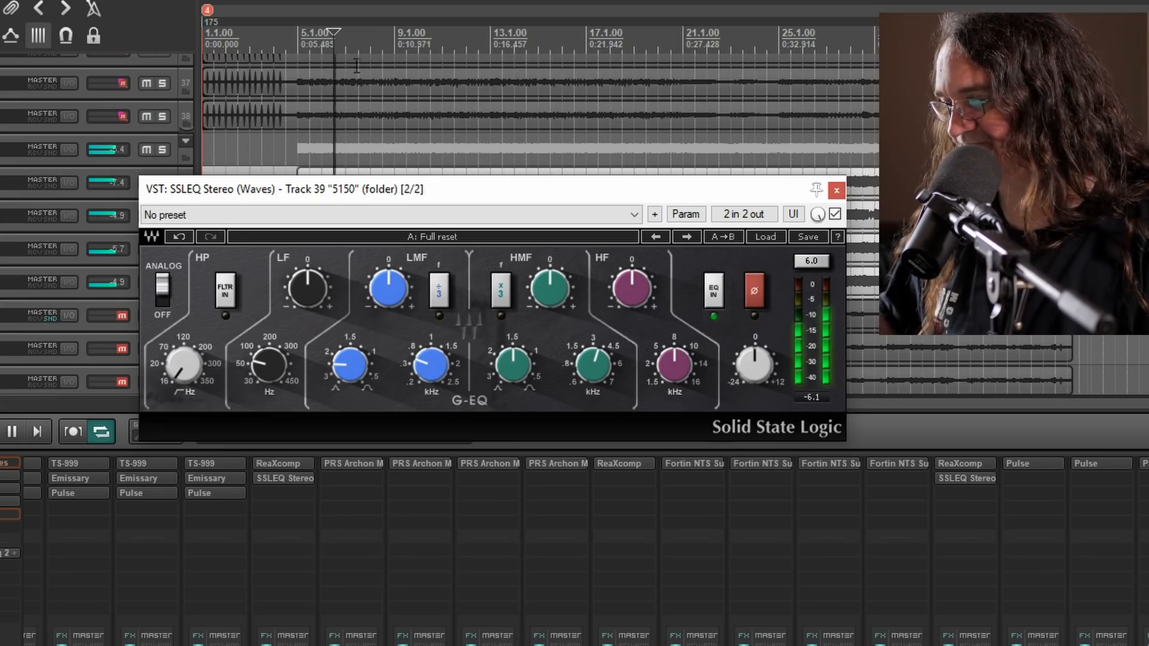
left_click(232, 292)
left_click_drag(184, 365, 184, 339)
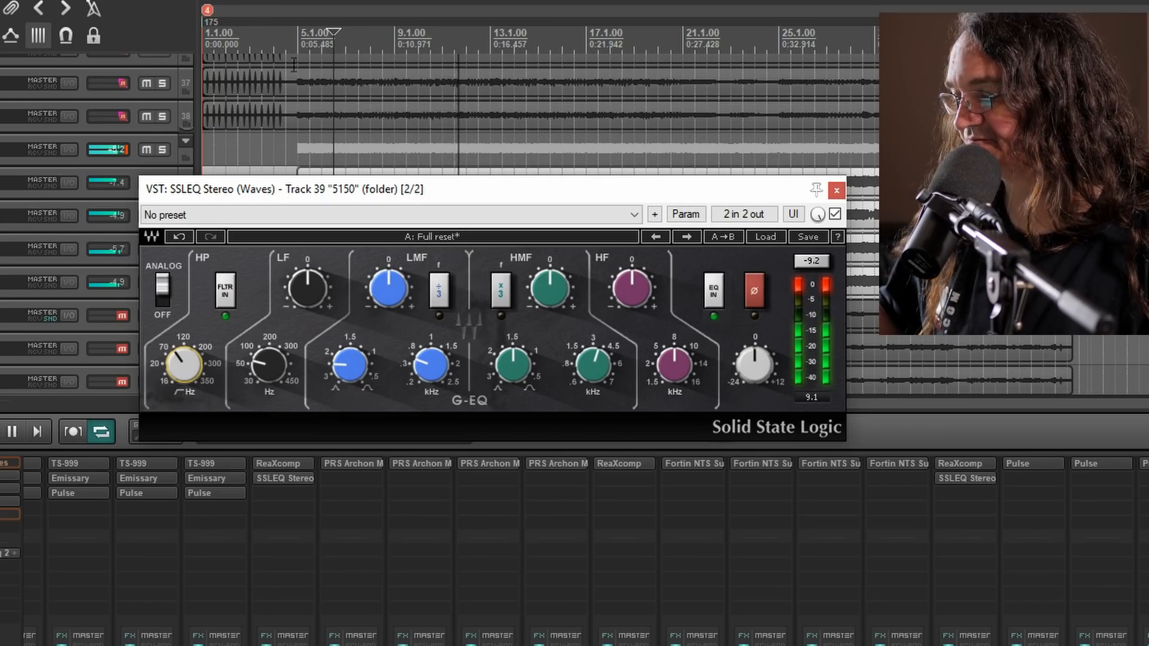
left_click(799, 283)
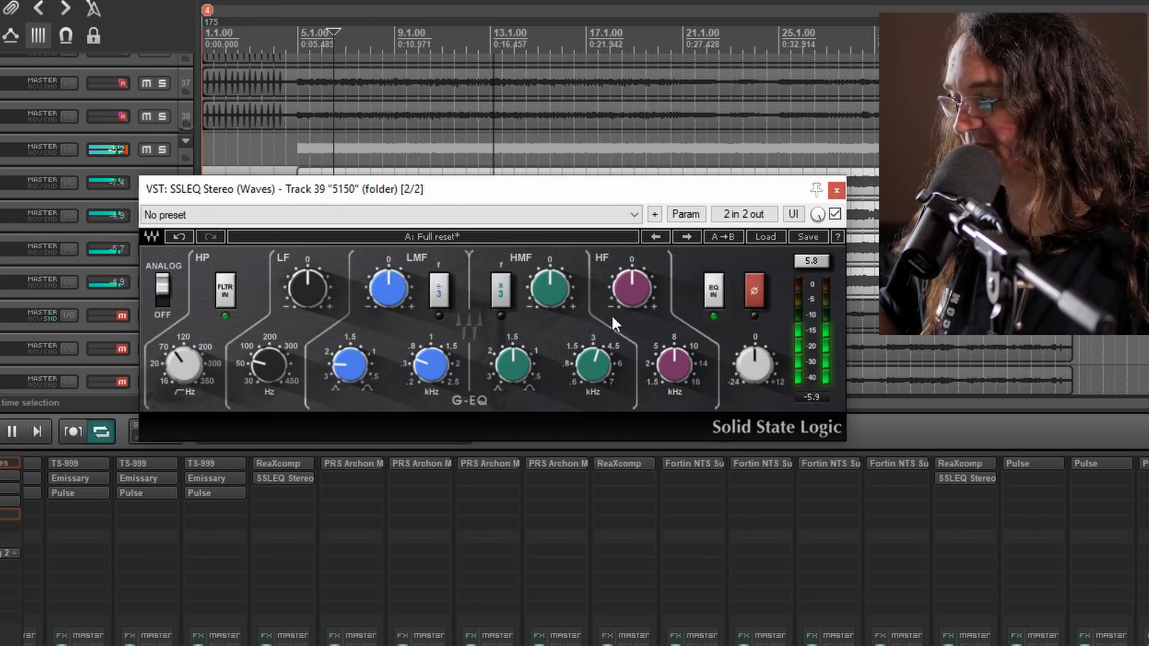
Step: Adjust the HMF band's Q, sweep its frequency with a boost, and finish with a slight gain cut before stopping playback
left_click_drag(517, 380, 512, 368)
left_click_drag(562, 283, 562, 237)
left_click_drag(574, 363, 574, 350)
left_click_drag(558, 302, 558, 352)
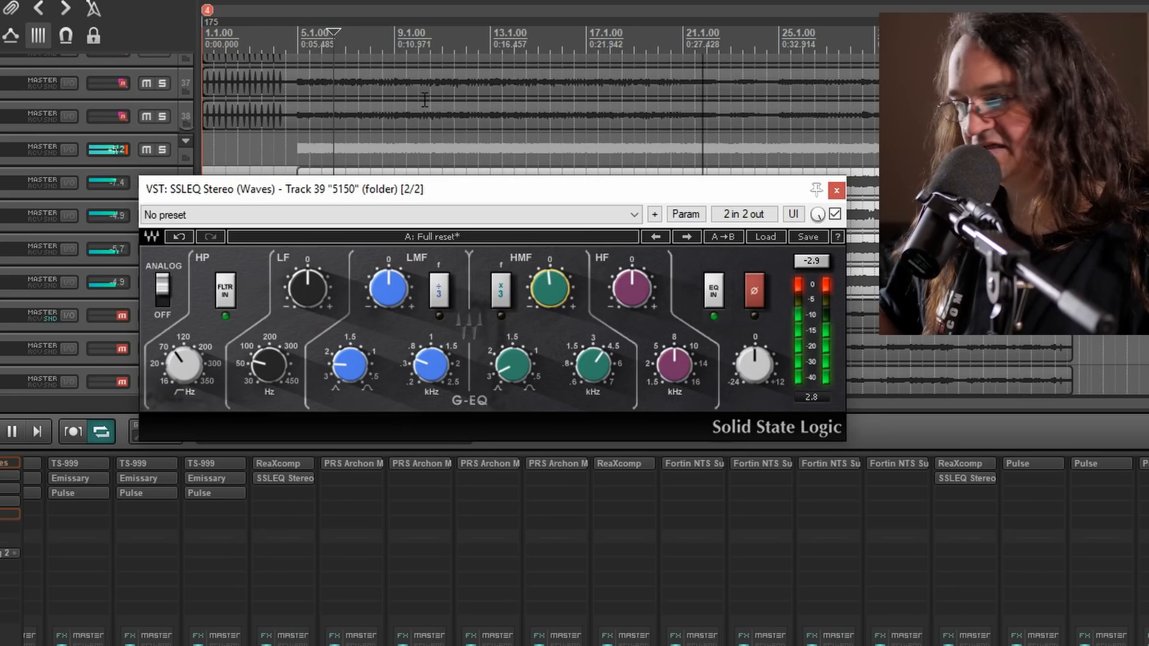
key("space")
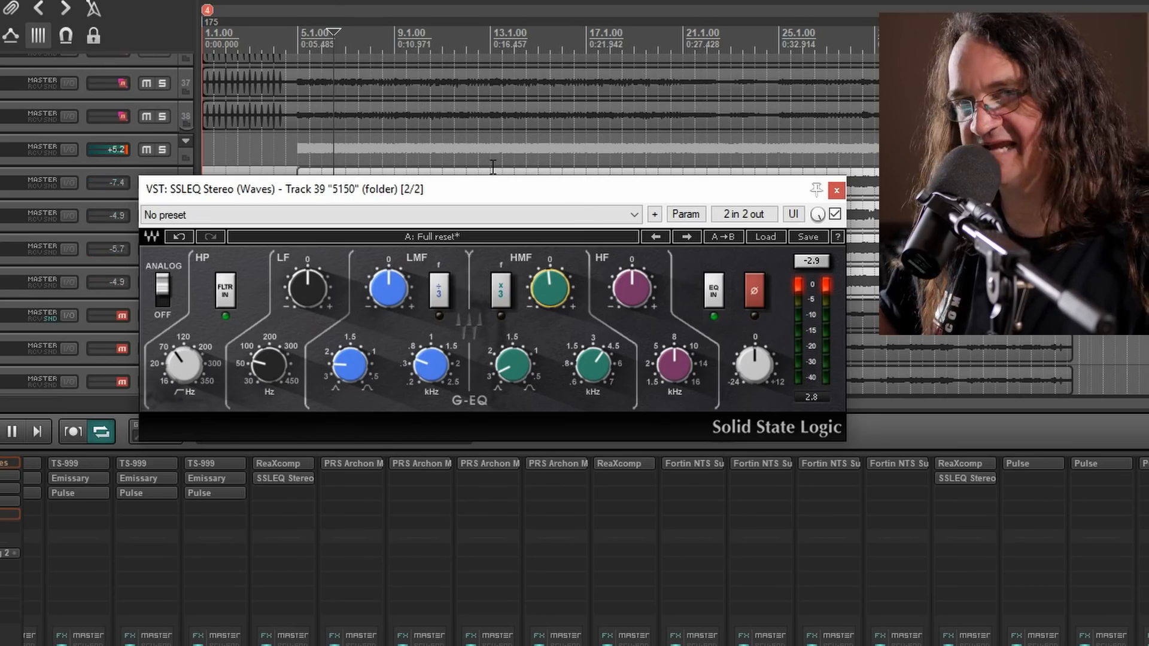
Step: Play from around bar 5, boost the EQ's HF band with its frequency above 8 kHz, and compare against bypass
left_click(315, 51)
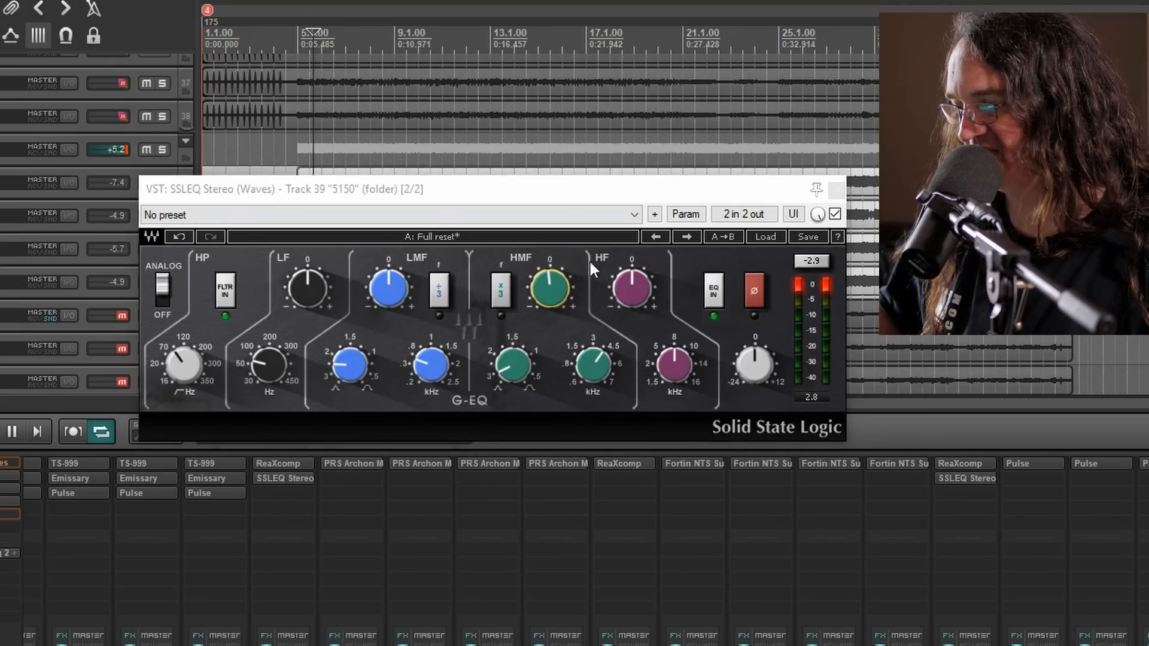
left_click(669, 363)
key("space")
left_click_drag(670, 354, 670, 360)
left_click_drag(632, 290, 632, 278)
left_click_drag(678, 366, 677, 372)
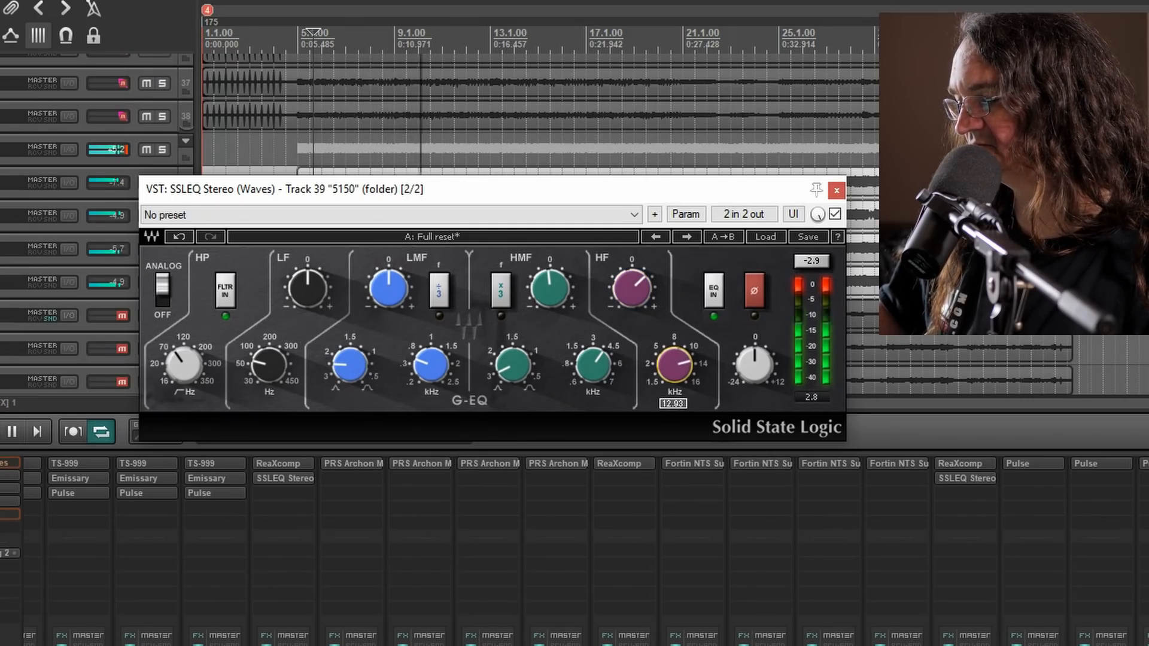
left_click_drag(633, 291, 632, 282)
left_click_drag(675, 366, 675, 360)
left_click_drag(659, 299, 659, 307)
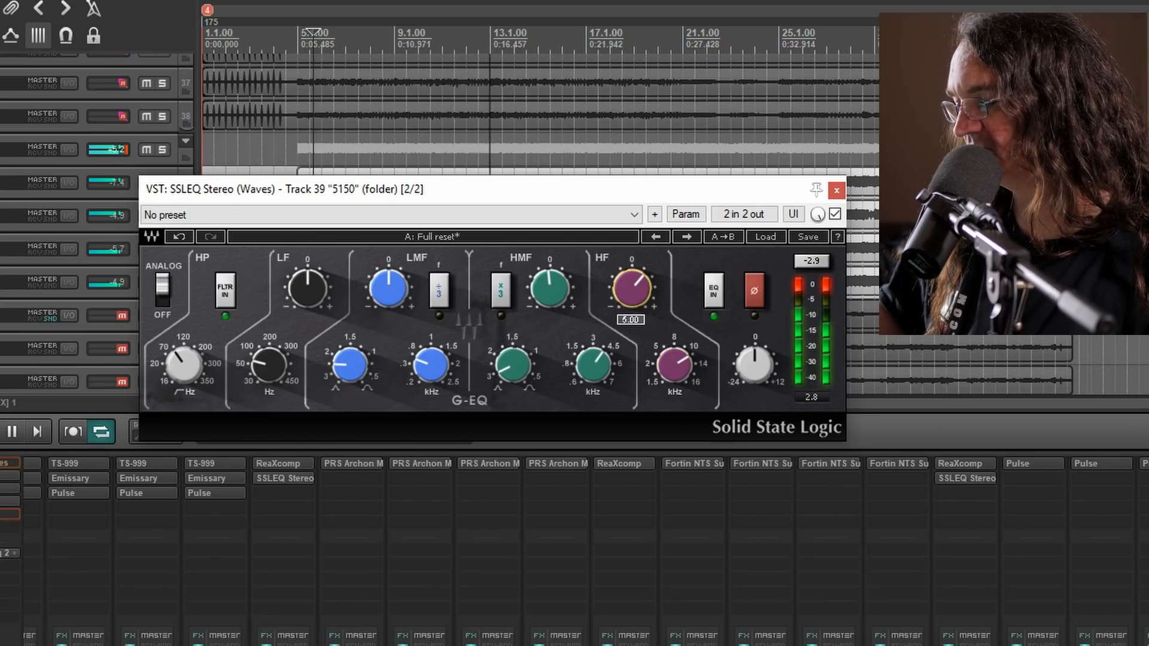
left_click(834, 216)
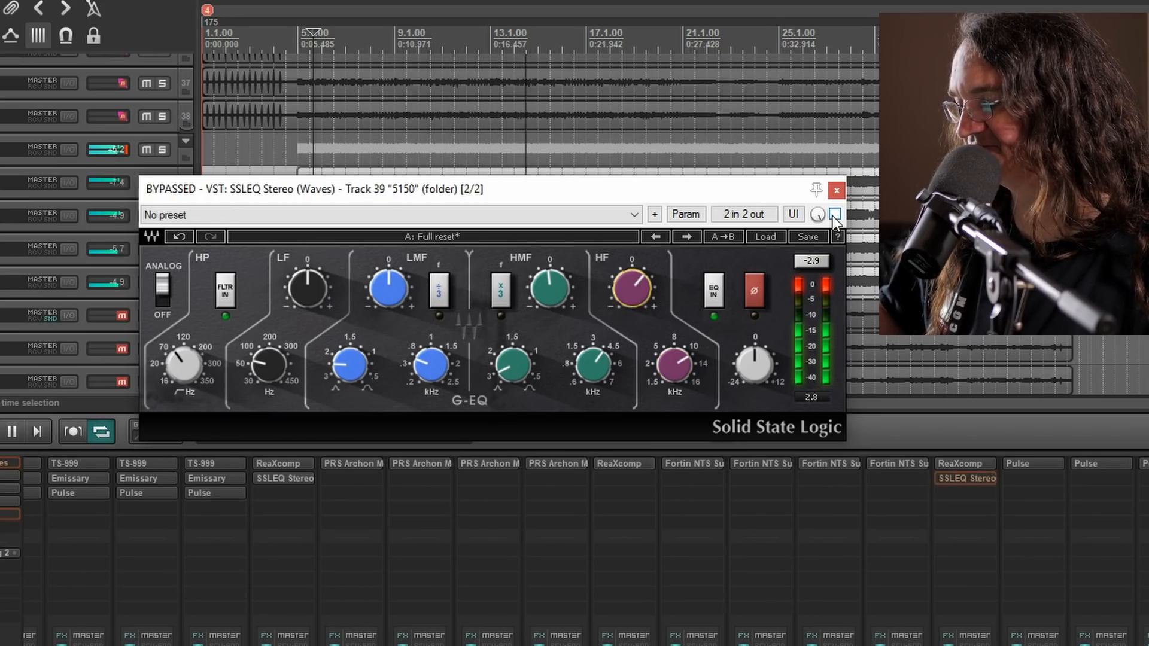
left_click(834, 216)
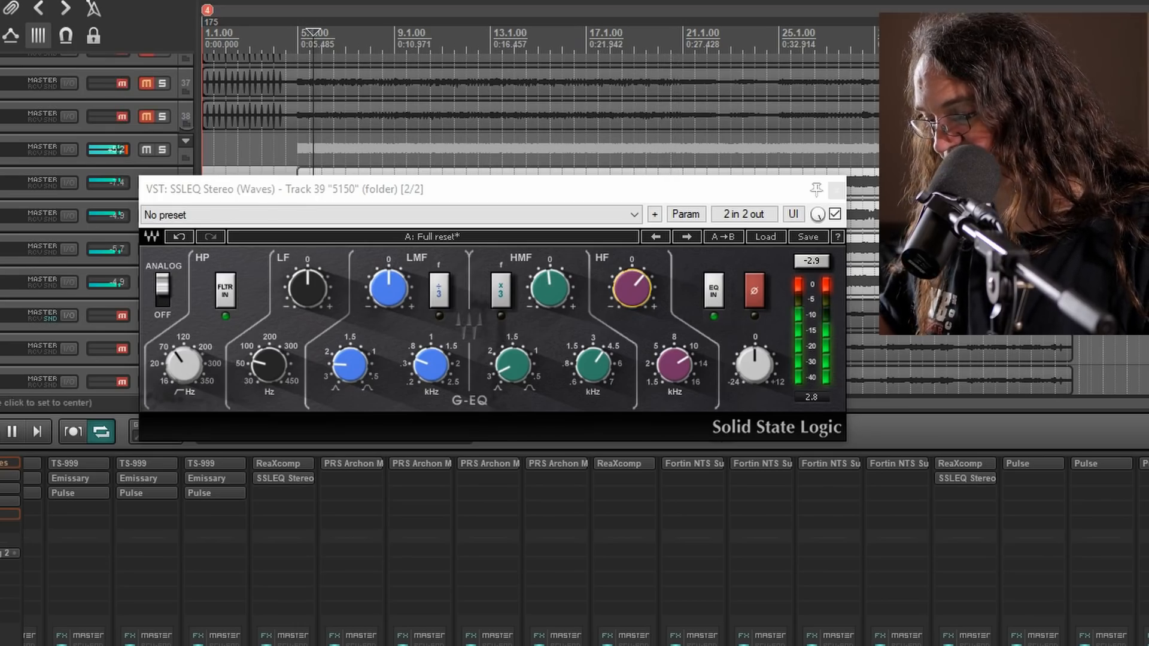
Step: Restart playback, clear the EQ's clip indicator, and raise the 5150 folder track's volume to -1.74 dB
key("space")
key("space")
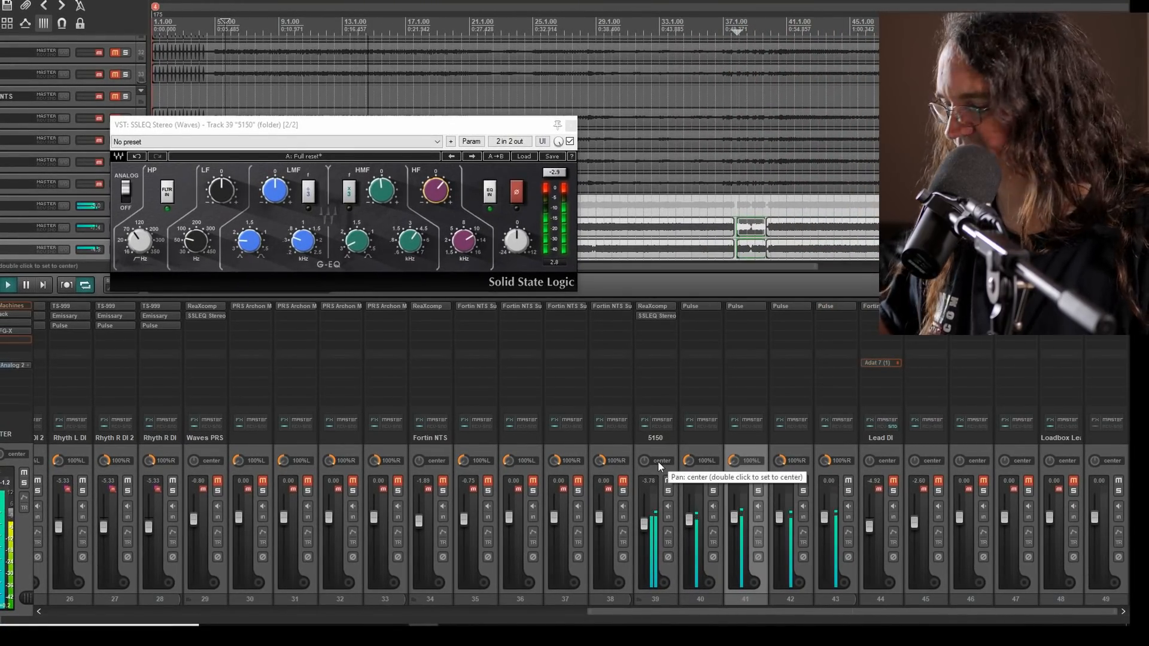
left_click(543, 196)
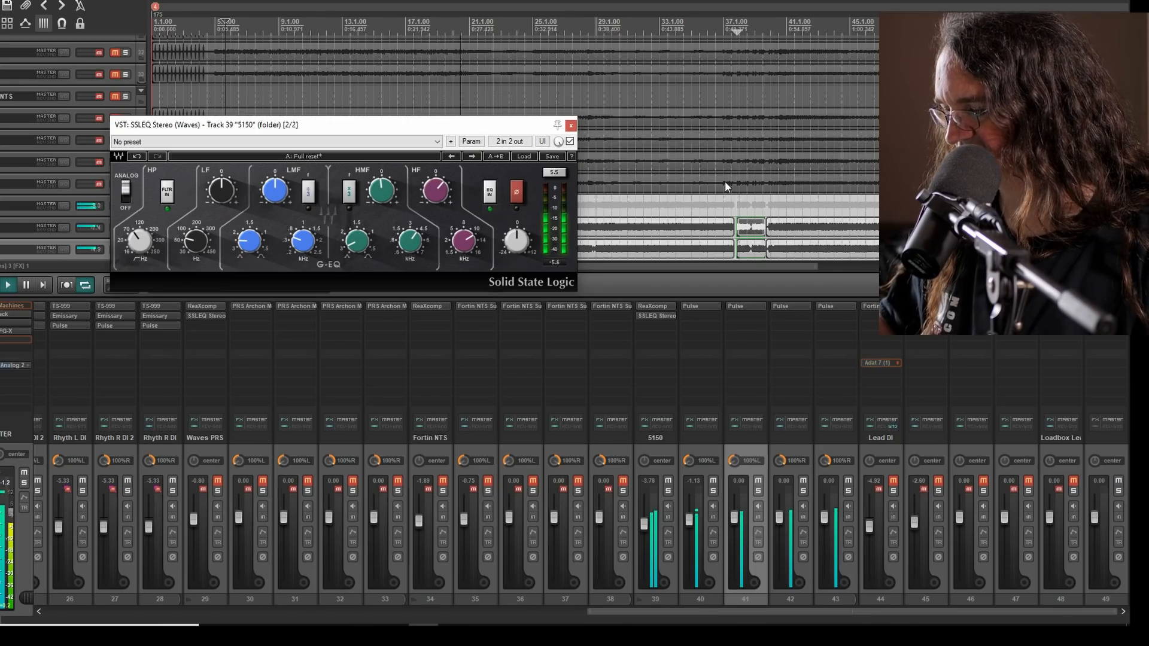
left_click_drag(644, 525, 641, 520)
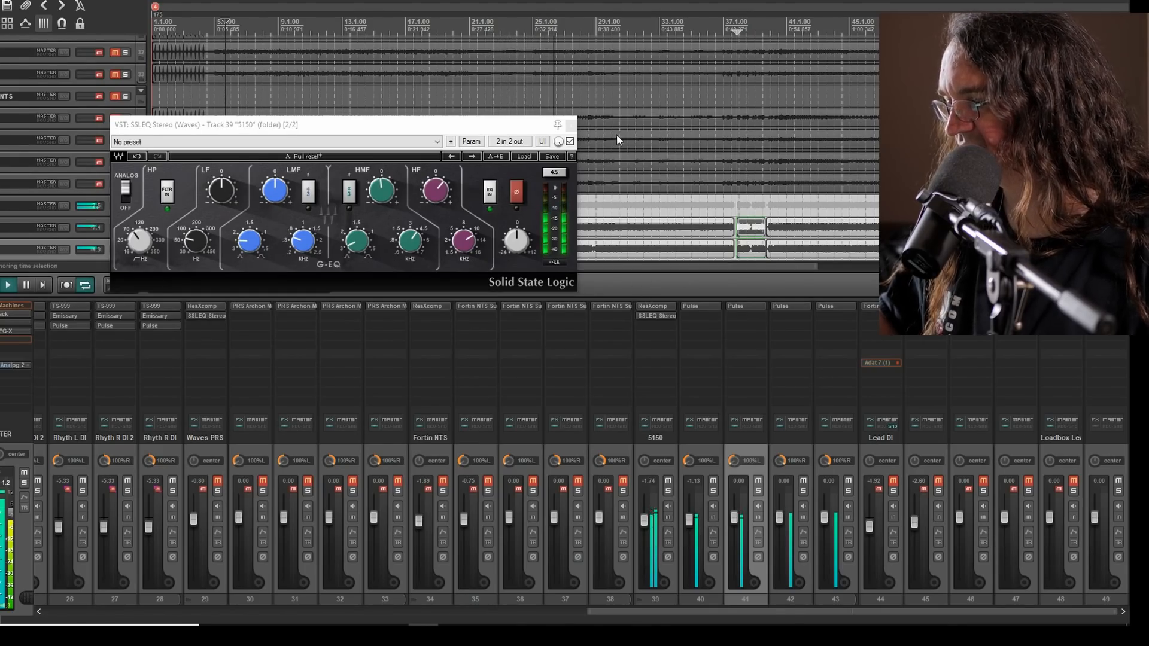
Step: Close the SSL EQ, bring up ReaXcomp from the 5150 folder track, and play the guitars through it
left_click(571, 126)
key("space")
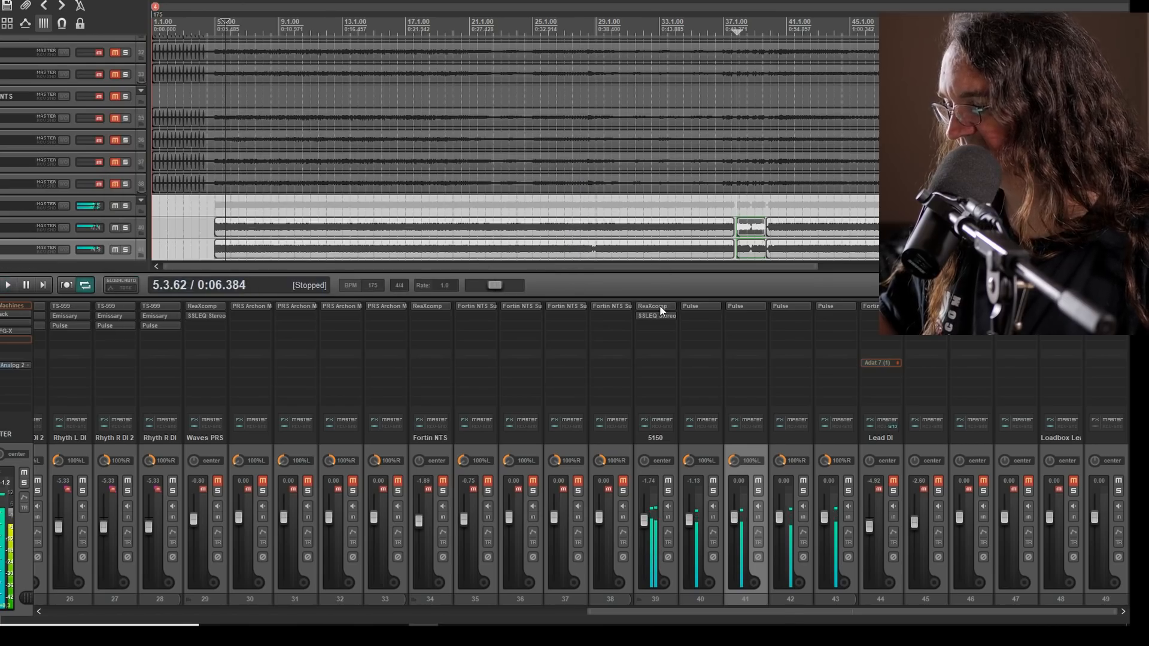
left_click(659, 306)
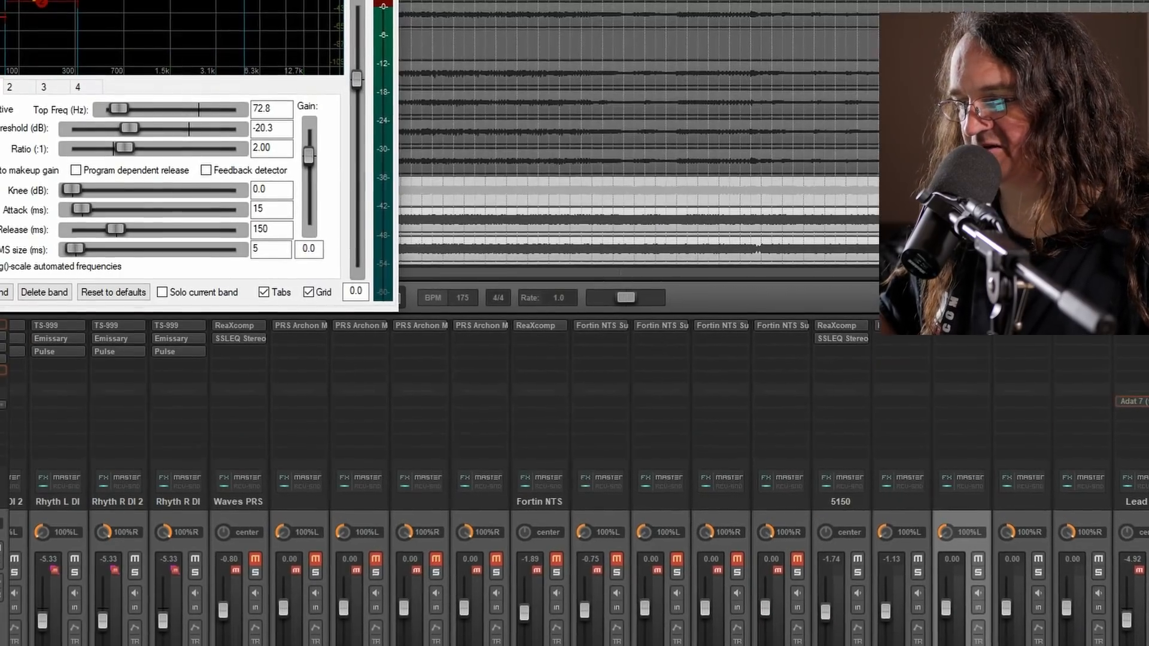
left_click_drag(258, 0, 529, 94)
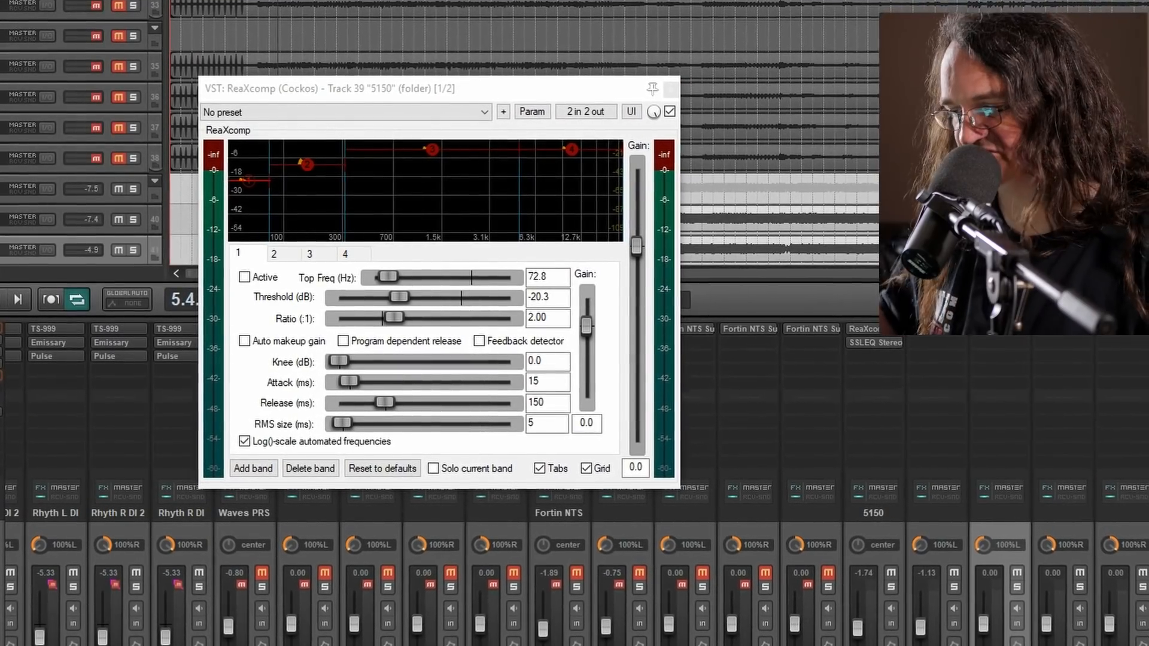
key("space")
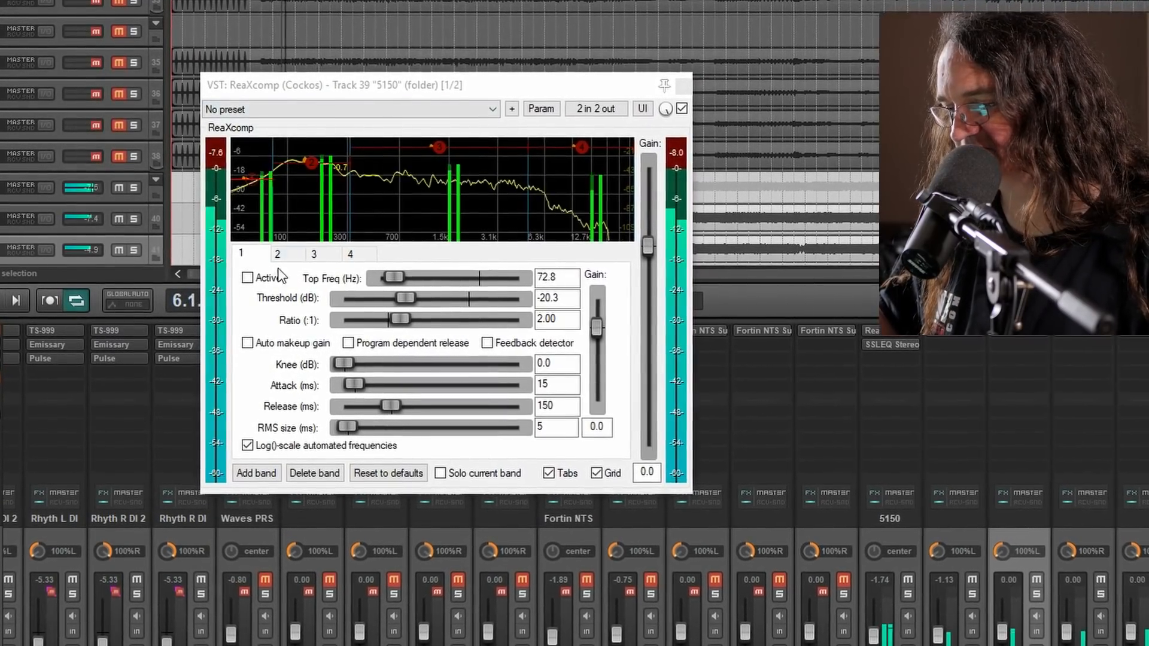
Step: Show ReaXcomp's band 2, audition that band on its own with the 5150 folder track soloed, and restore all bands
left_click(285, 255)
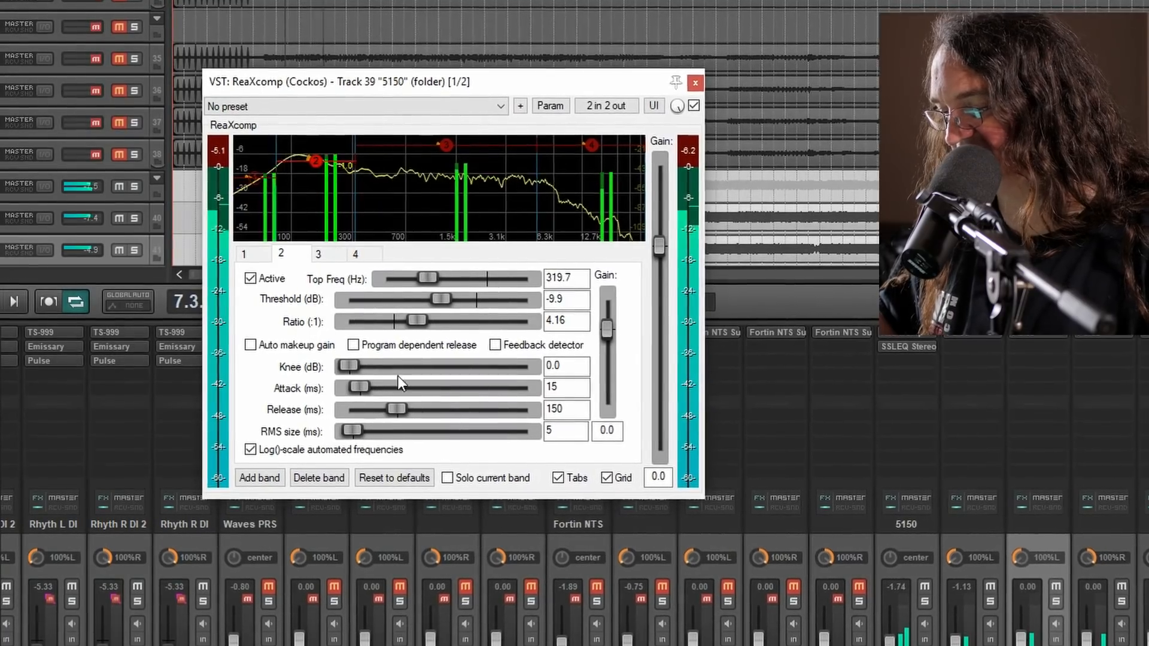
left_click(451, 480)
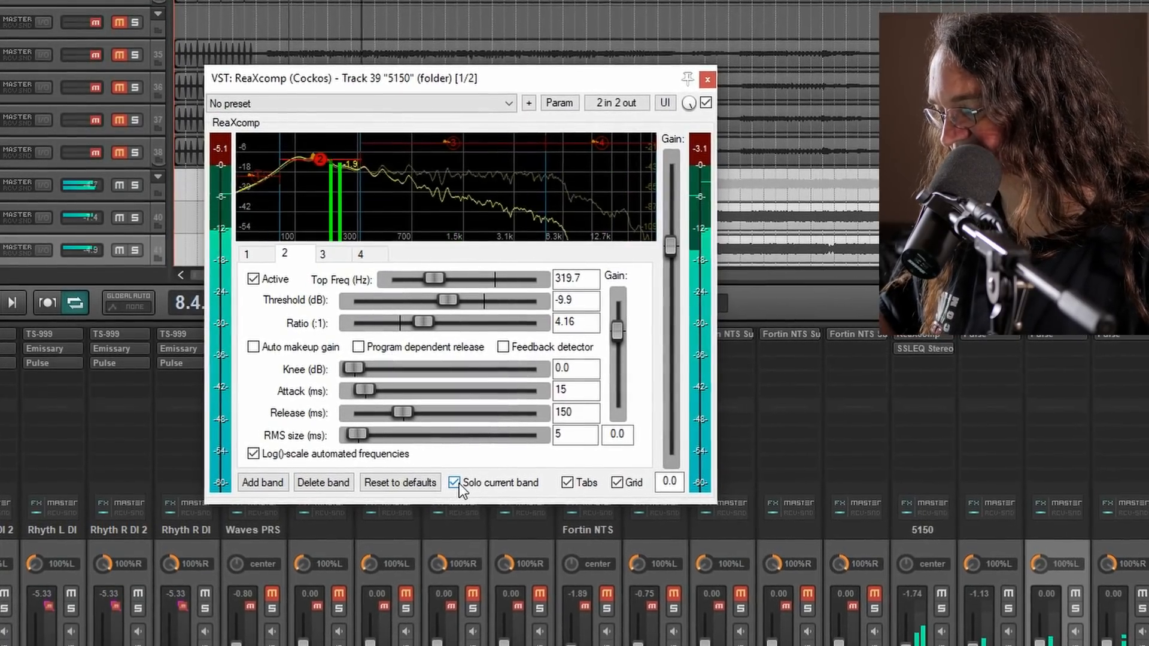
left_click(950, 612)
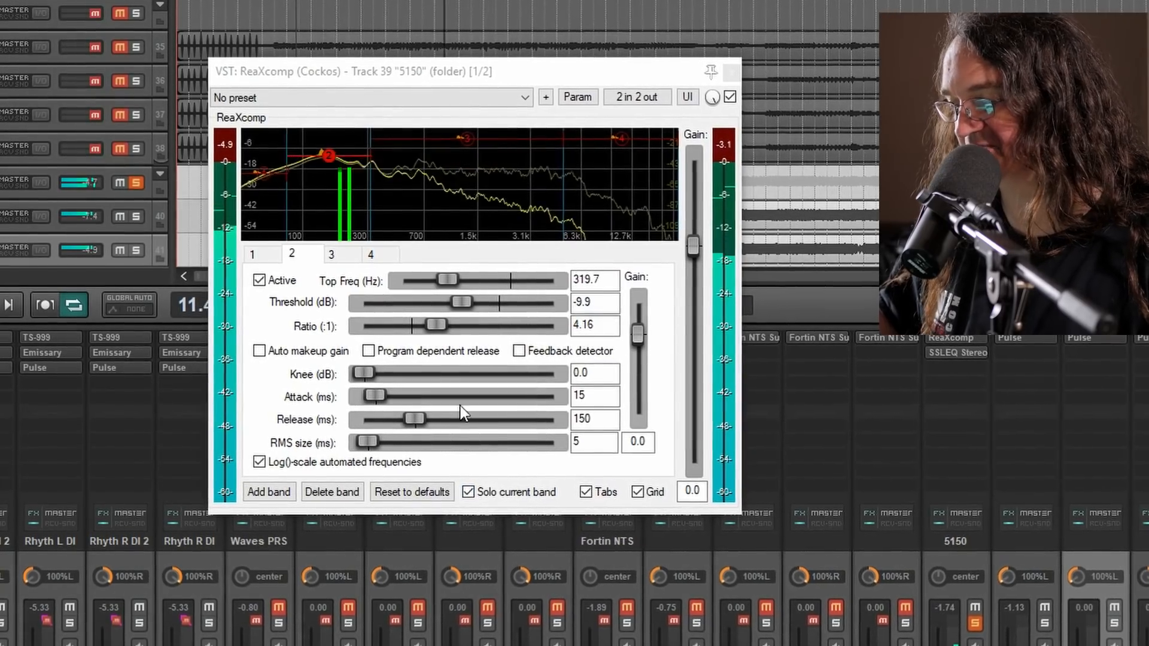
left_click(476, 497)
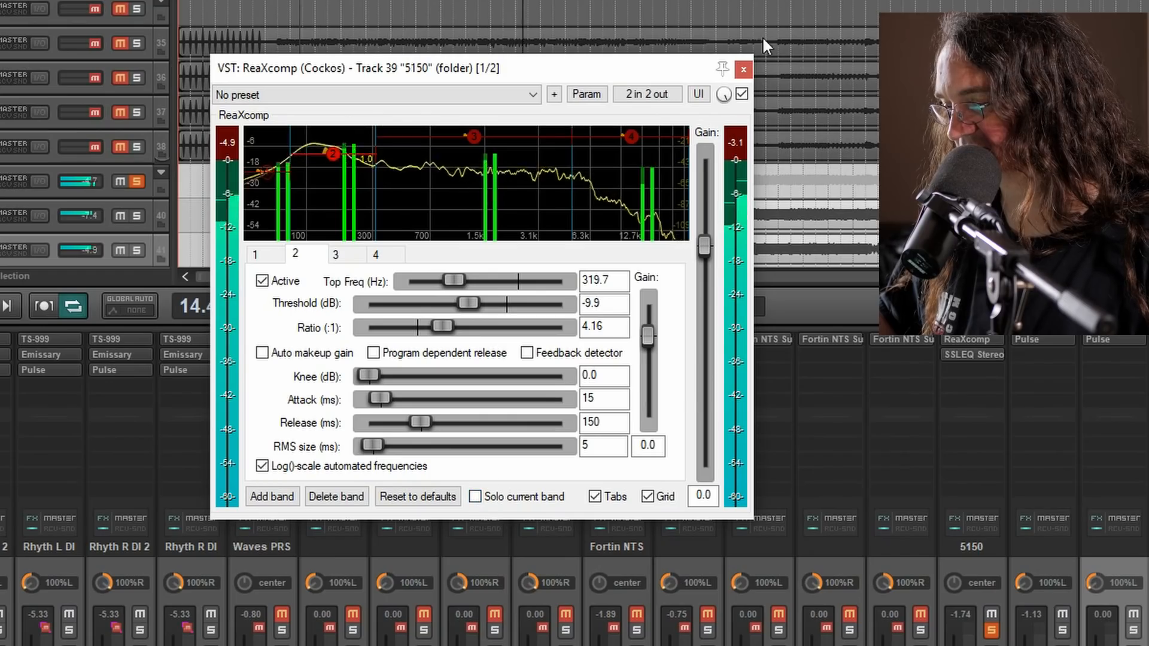
Step: Compare the 5150 guitars with ReaXcomp bypassed and active, stop playback, and close the compressor
left_click(742, 95)
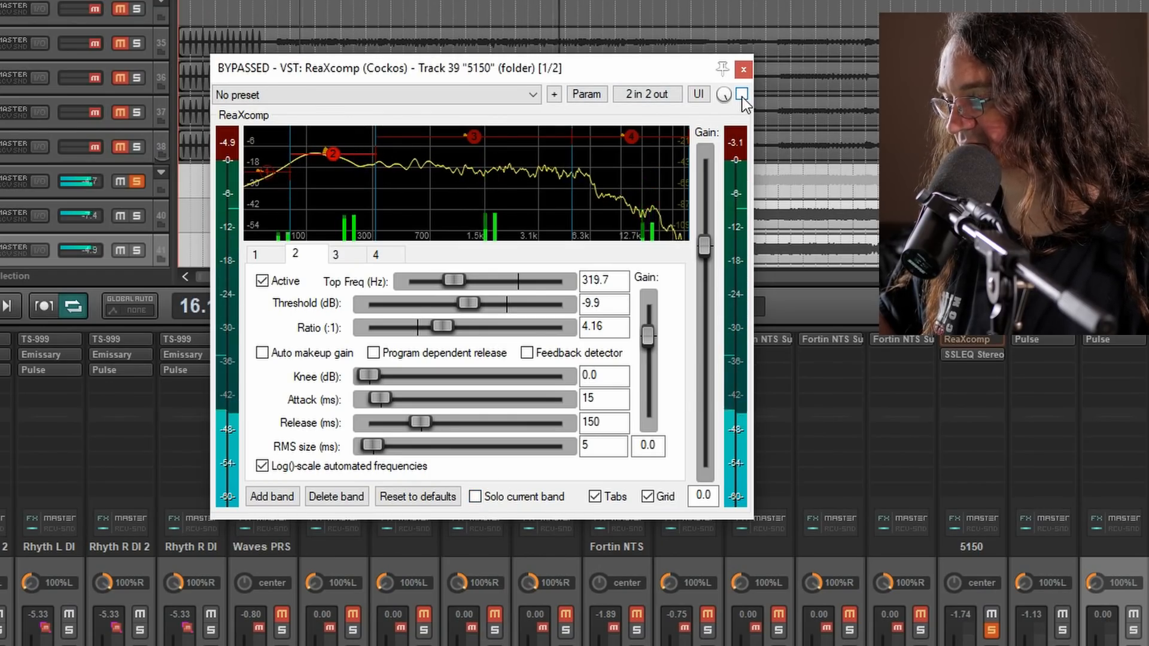
left_click(742, 95)
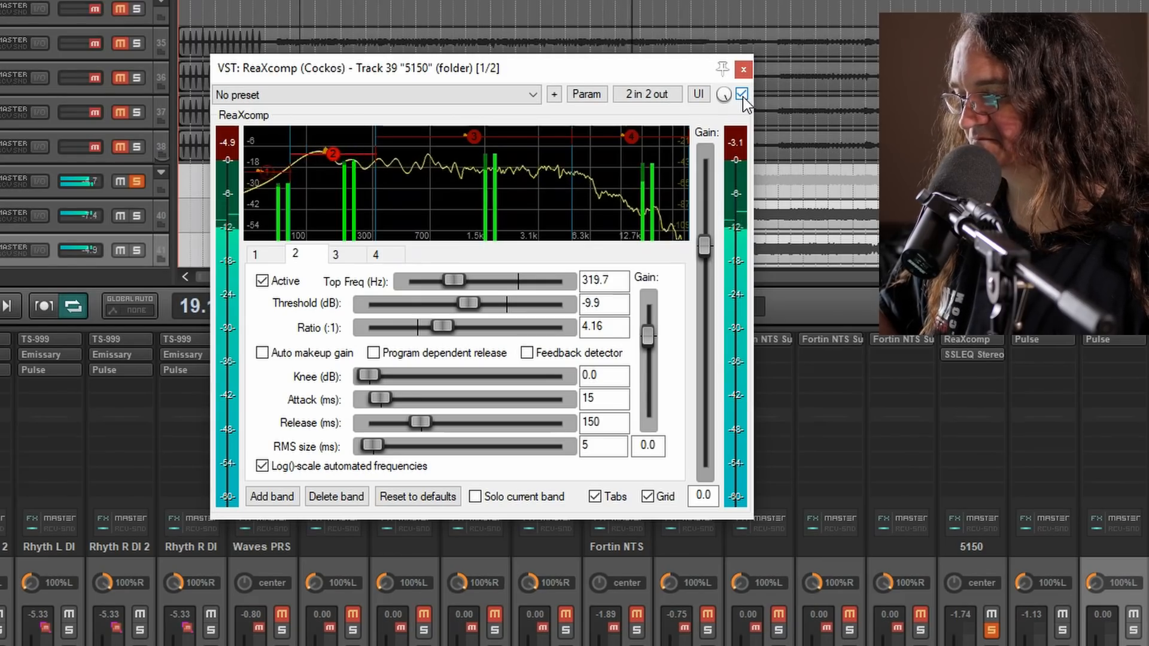
left_click(743, 96)
left_click(743, 96)
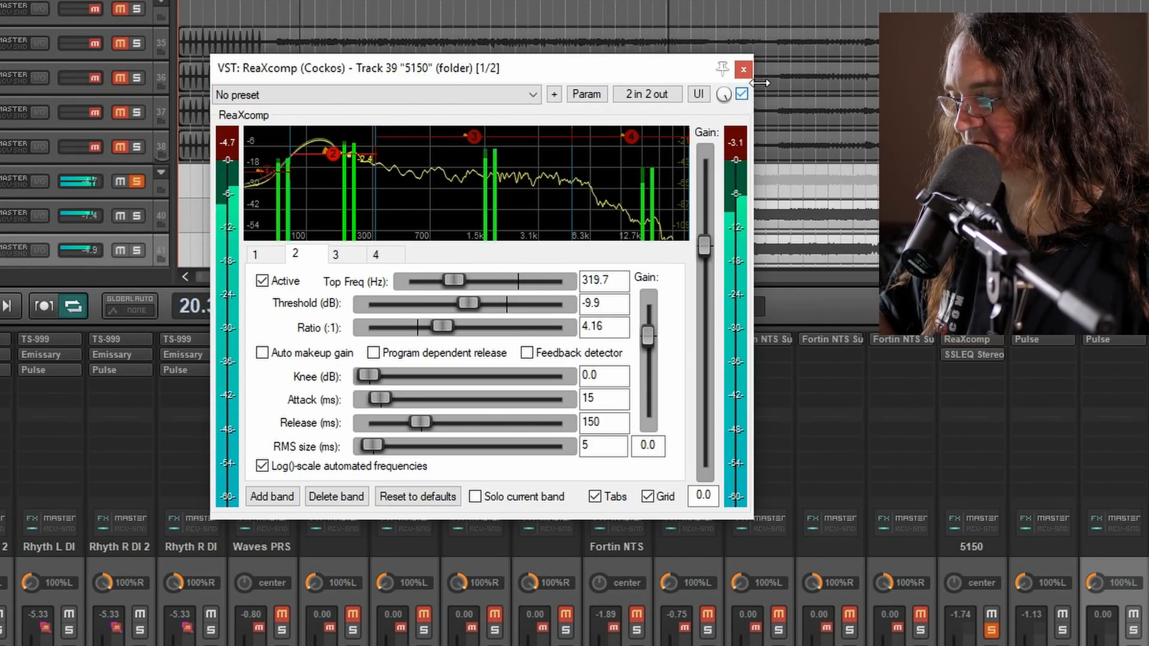
left_click(744, 69)
key("space")
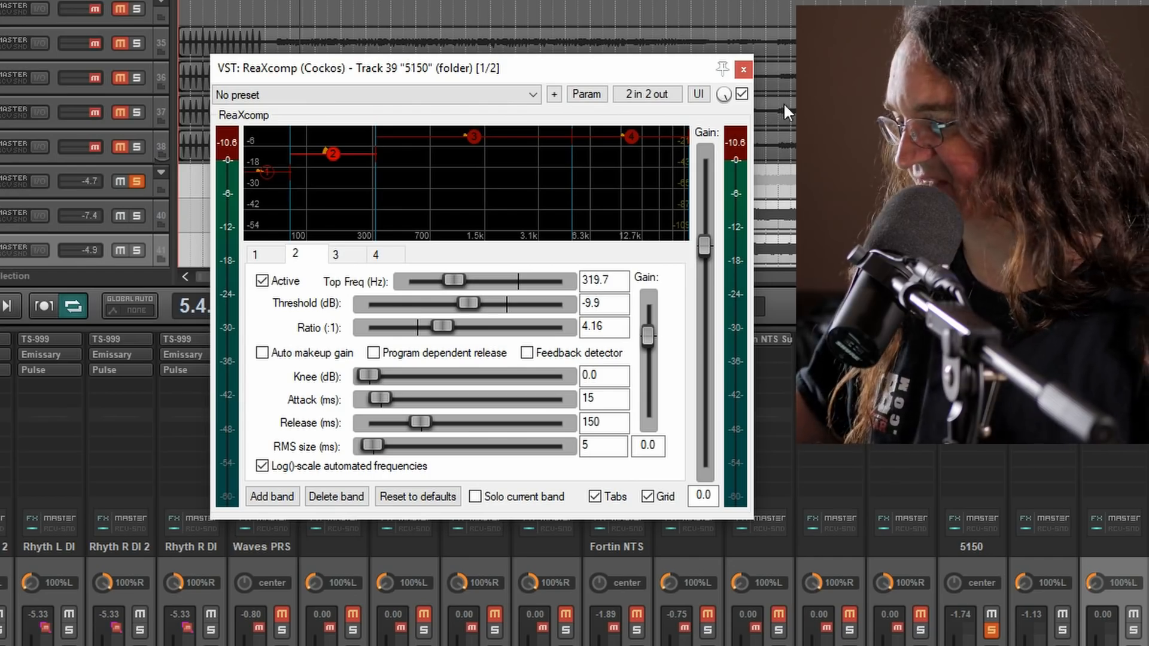
left_click(743, 69)
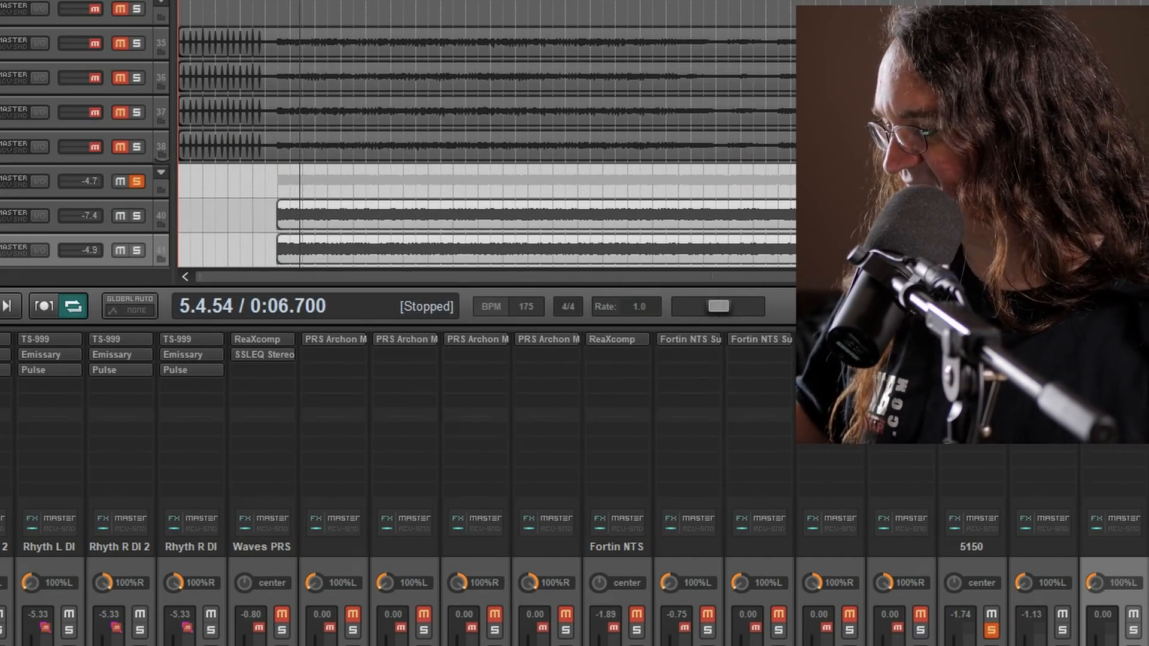
Step: Check the Pulse cabinet selection on track 40, close it, and mute the 5150 guitar tracks 40 to 43
left_click(1033, 337)
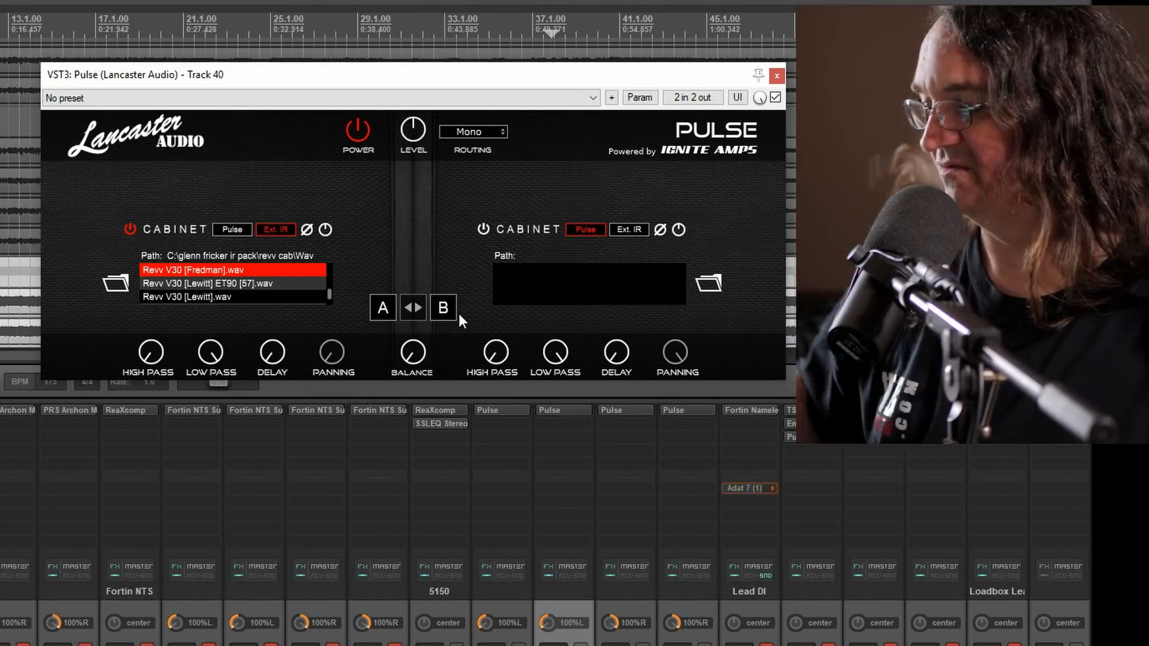
left_click(777, 74)
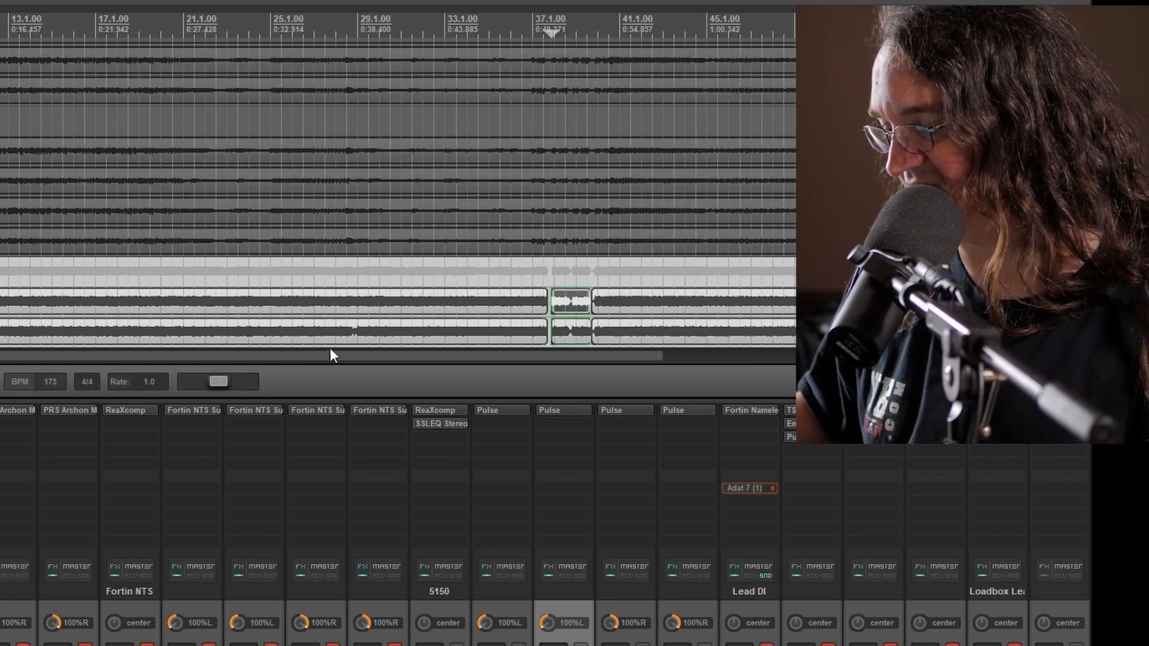
left_click(581, 645)
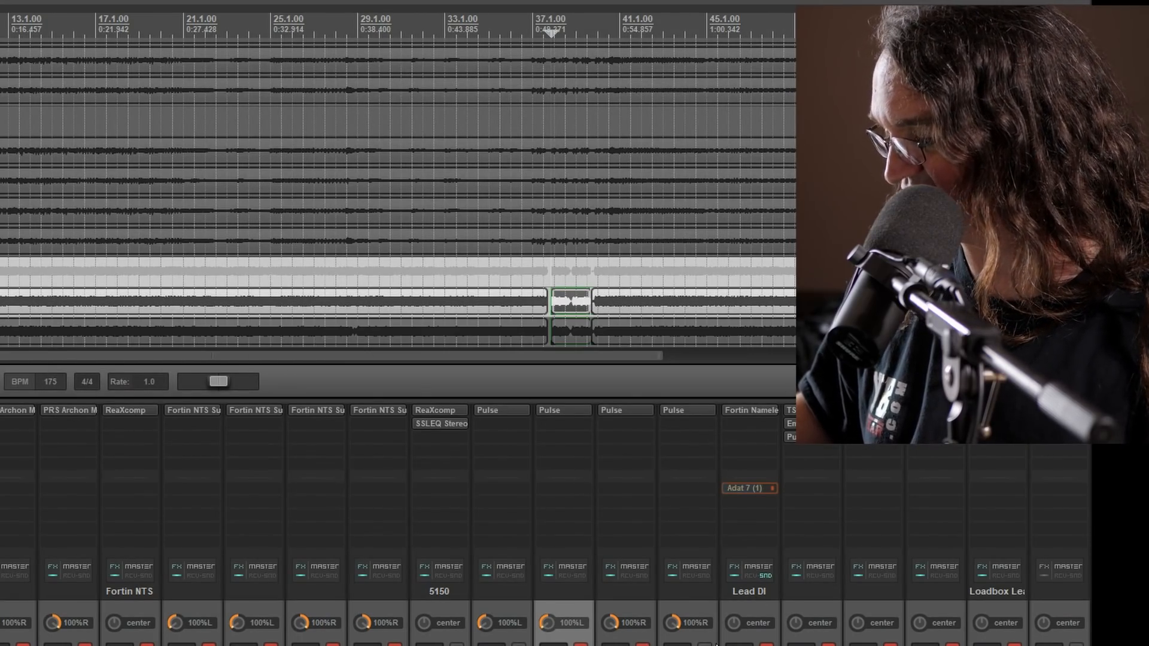
left_click(519, 645)
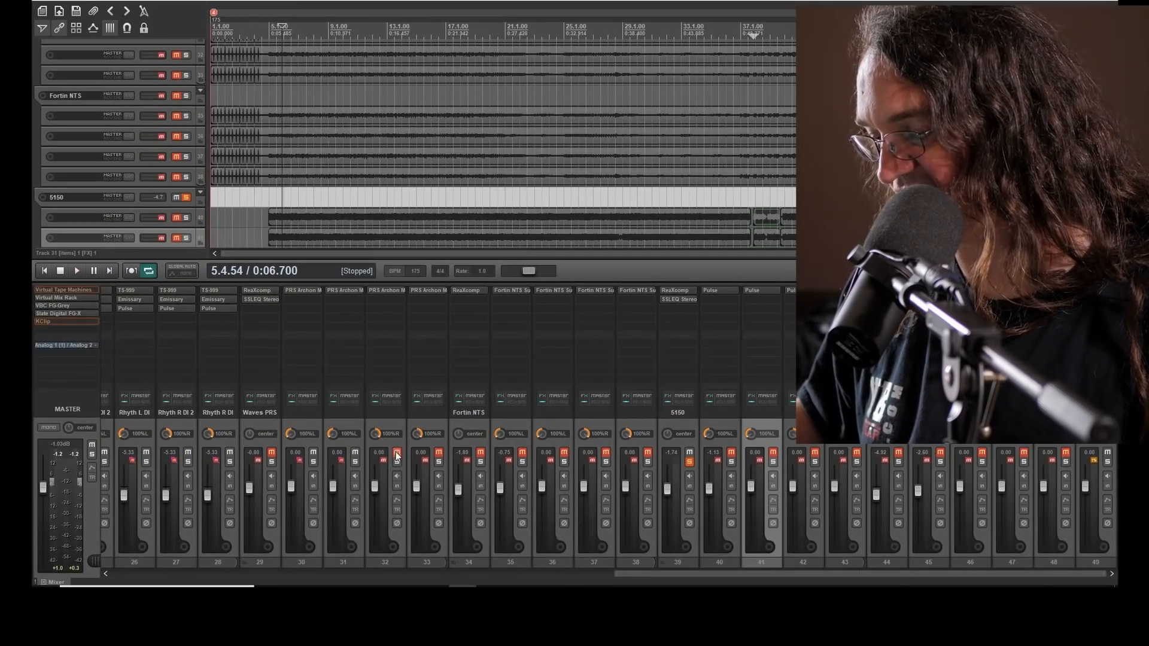
Step: Open PRS Archon Mono on track 30, unmute and solo the Waves PRS folder track, and audition its guitars
left_click(319, 289)
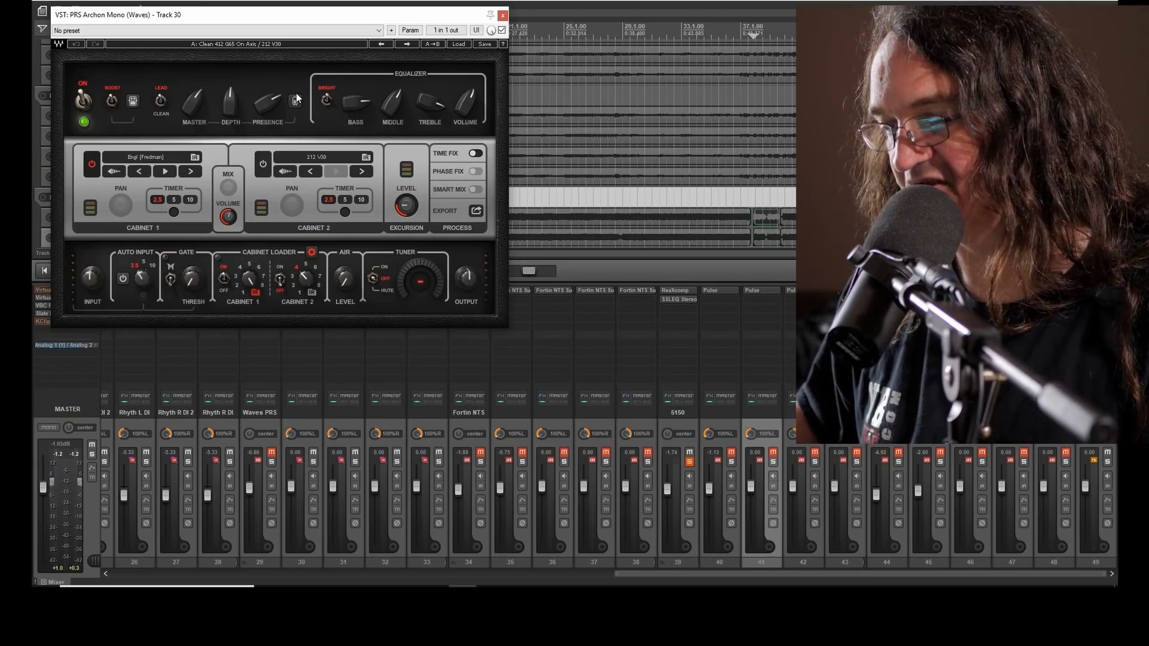
left_click(271, 455)
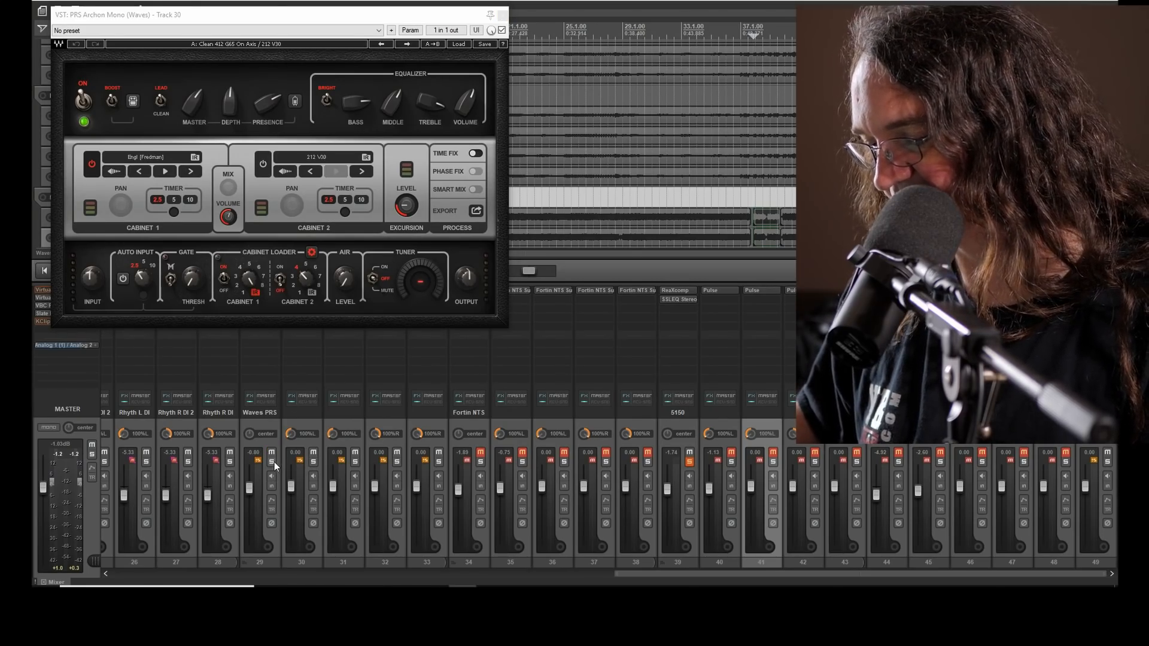
left_click(271, 461)
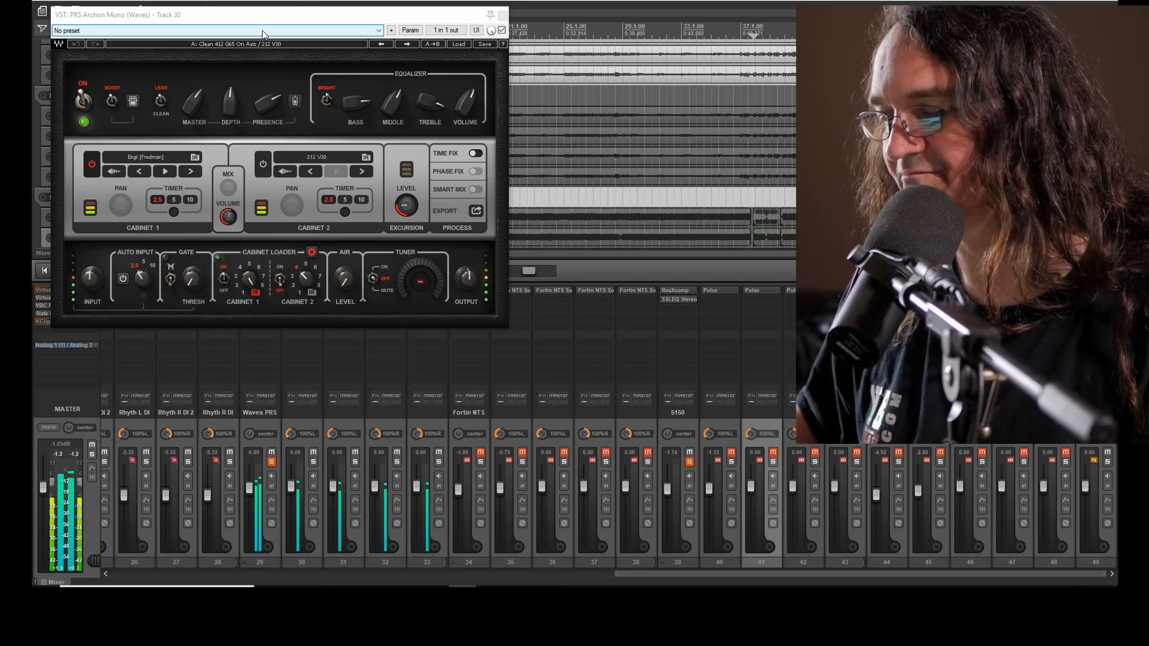
key("space")
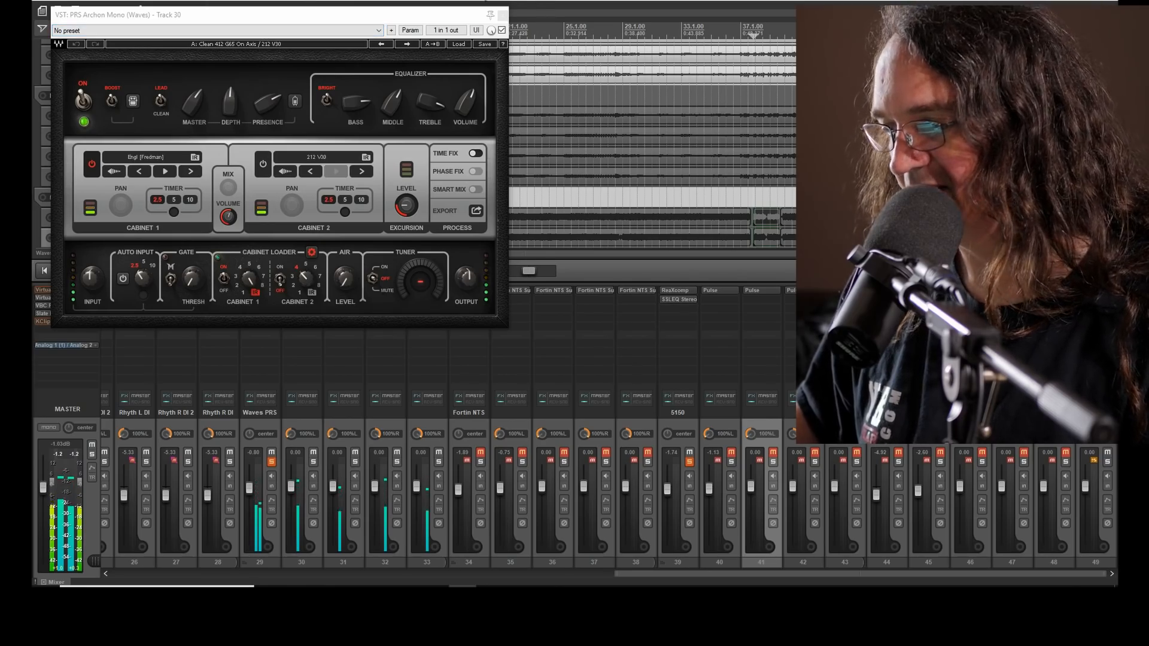
Step: Copy PRS Archon Mono and Pulse from track 30 to tracks 31, 32 and 33, and audition the Waves PRS guitars
left_click(503, 16)
left_click_drag(326, 298, 304, 301)
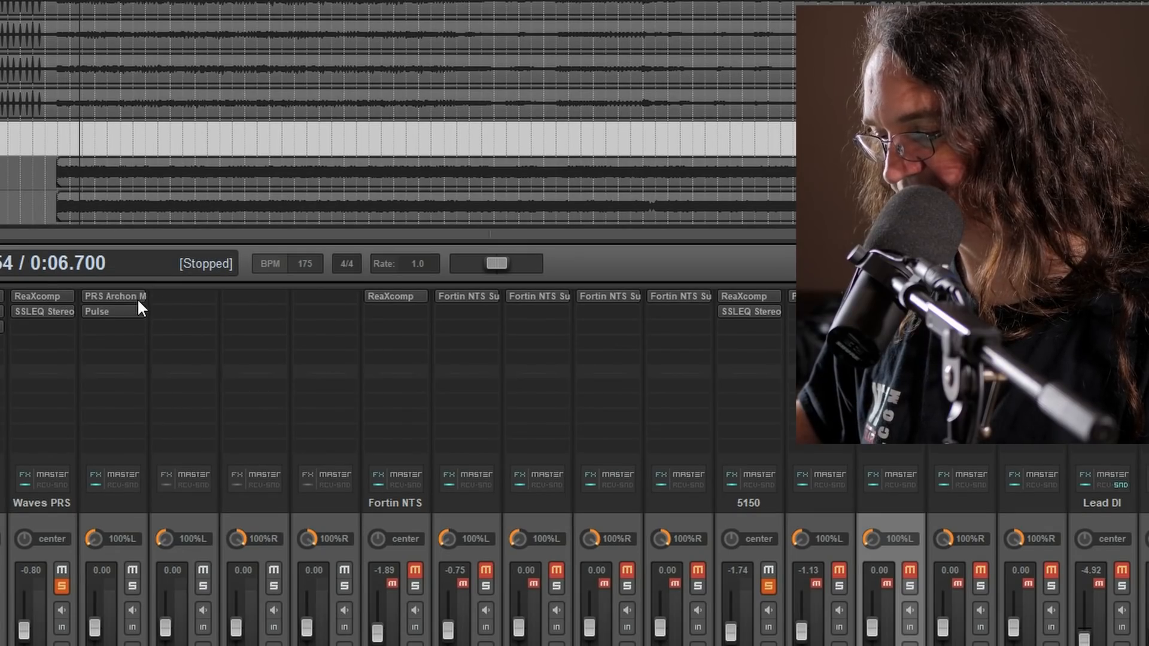
left_click_drag(138, 298, 180, 297)
left_click_drag(260, 299, 314, 307)
left_click_drag(113, 310, 309, 312)
key("space")
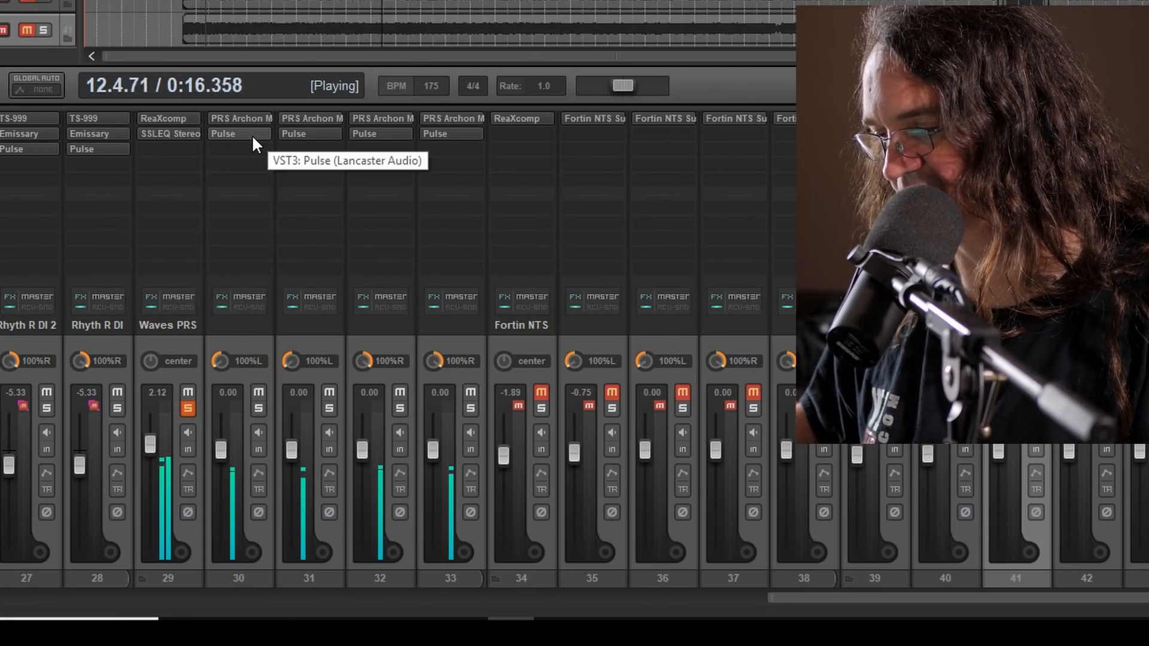
key("space")
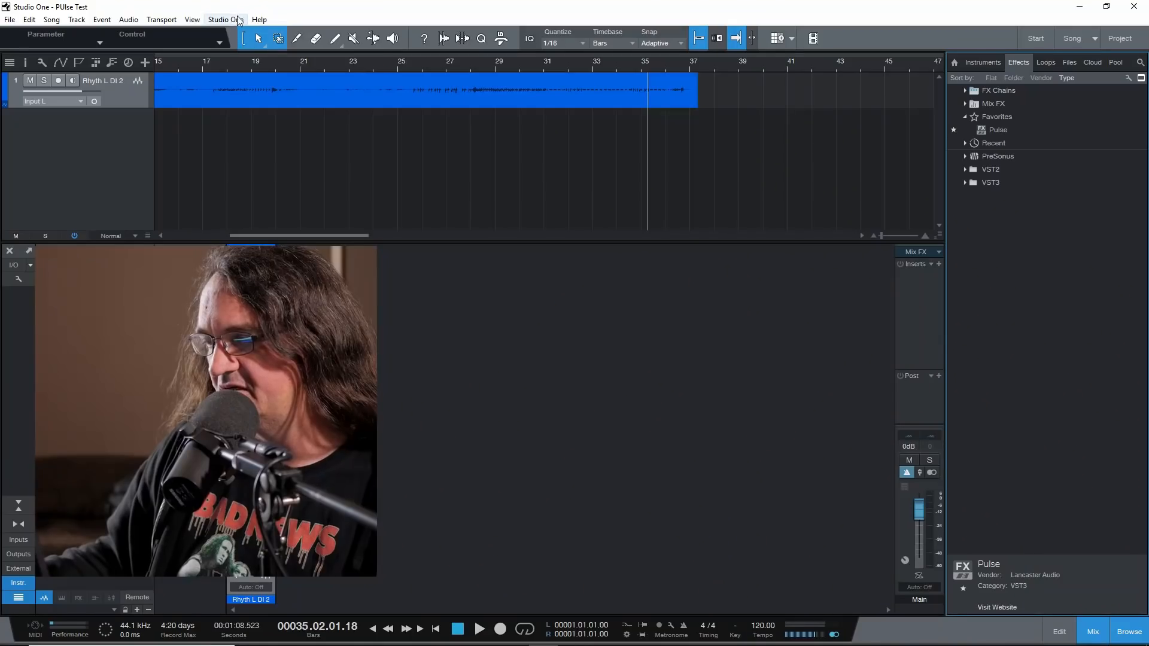
Step: Switch to Studio One and check the VST plug-in locations in its options
left_click(236, 21)
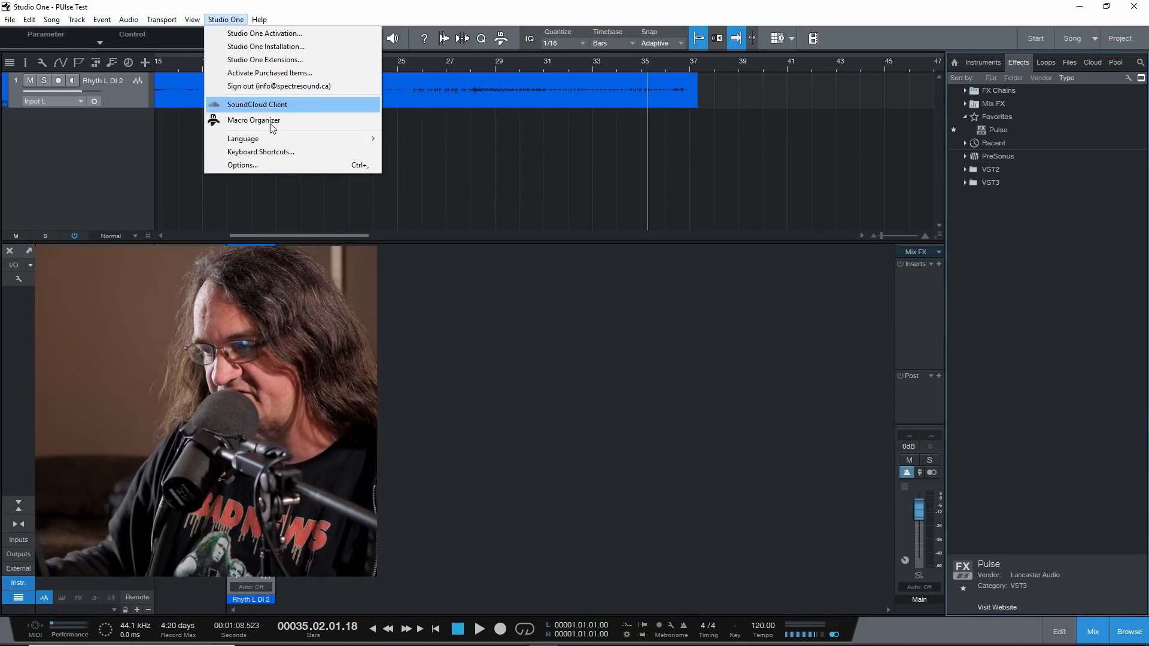
left_click(251, 165)
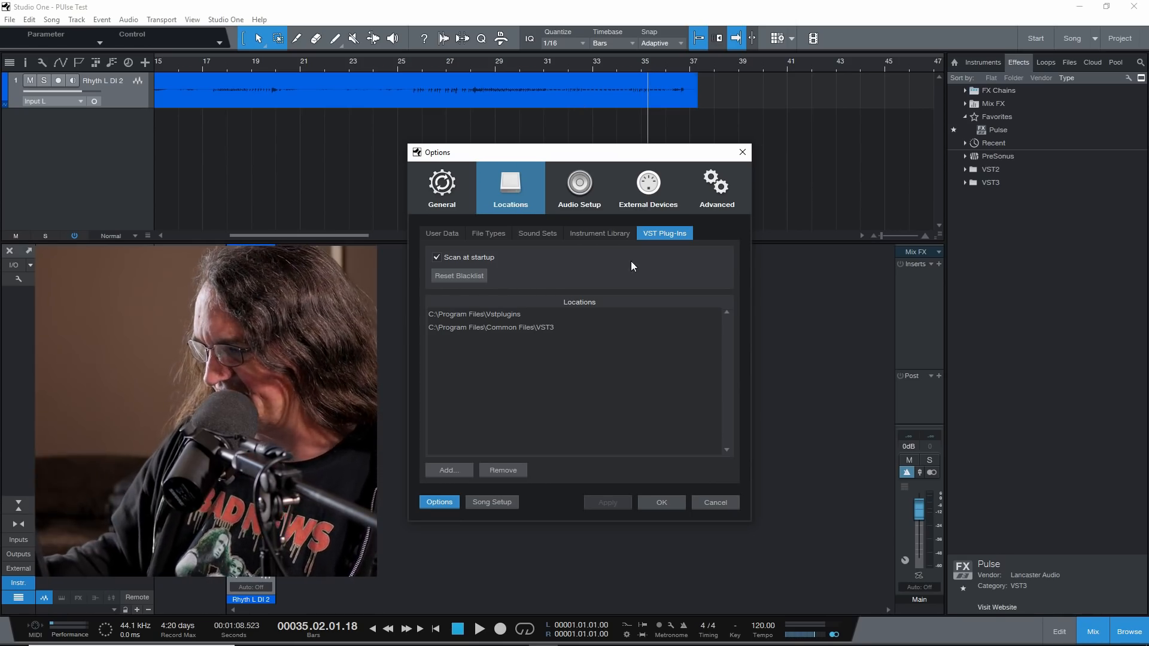
left_click(652, 504)
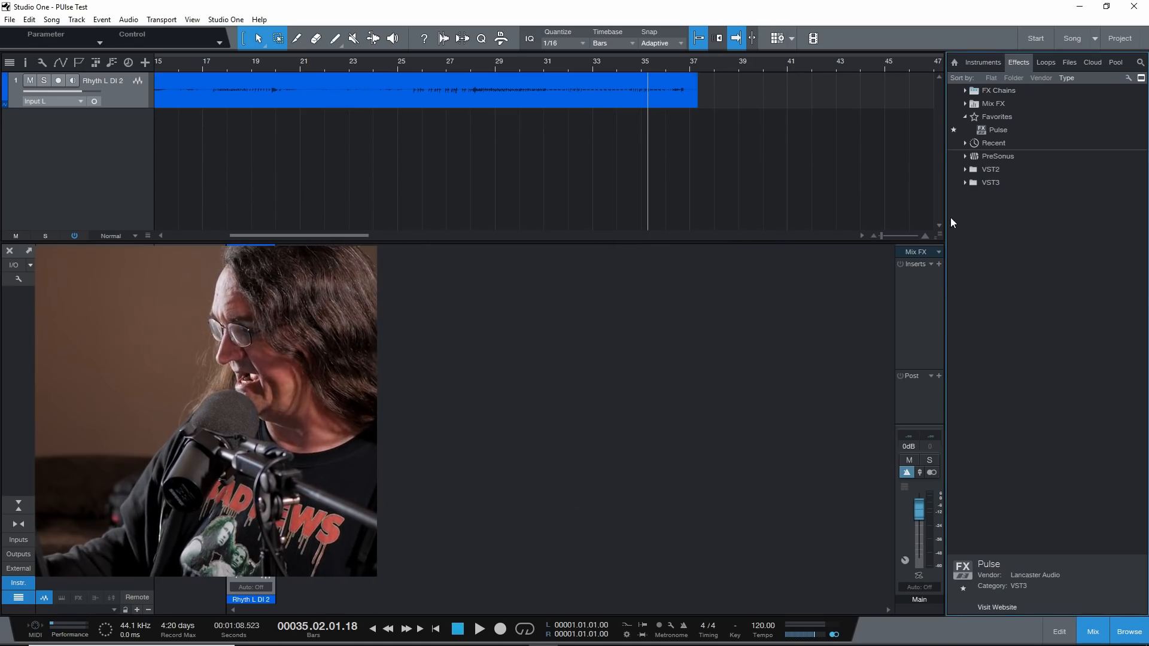
Step: Find Pulse in the VST3 effects list and select its entry among the favorites
left_click(992, 182)
scroll(1096, 403, "down", 10)
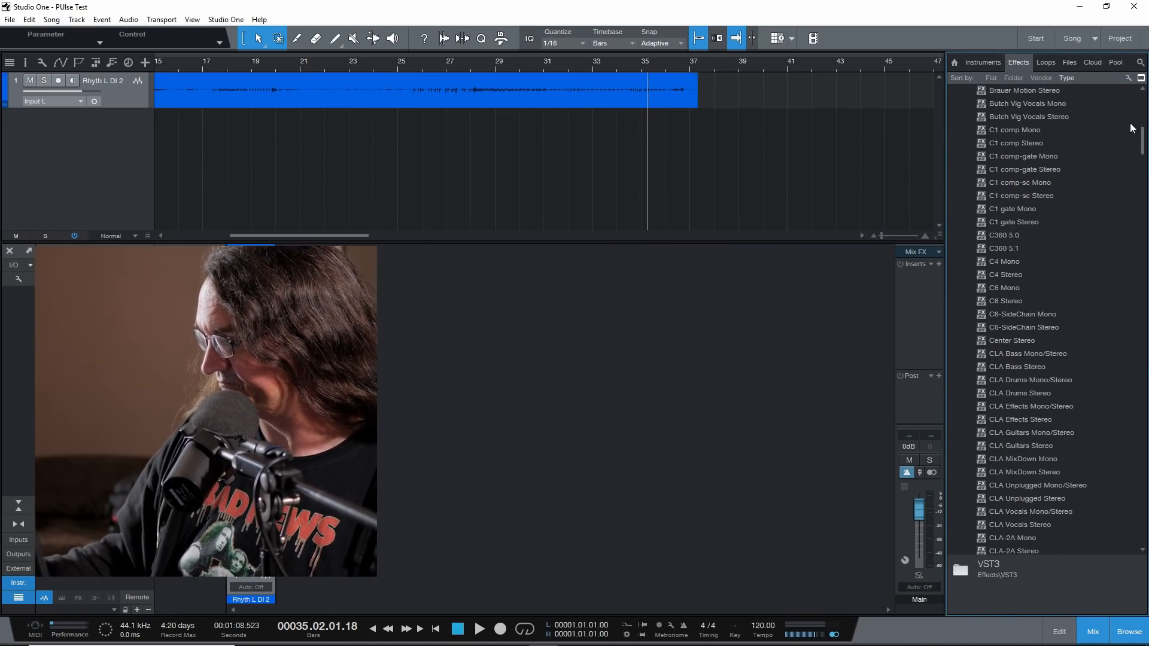
left_click_drag(1144, 143, 1126, 386)
scroll(1055, 333, "down", 7)
left_click(985, 275)
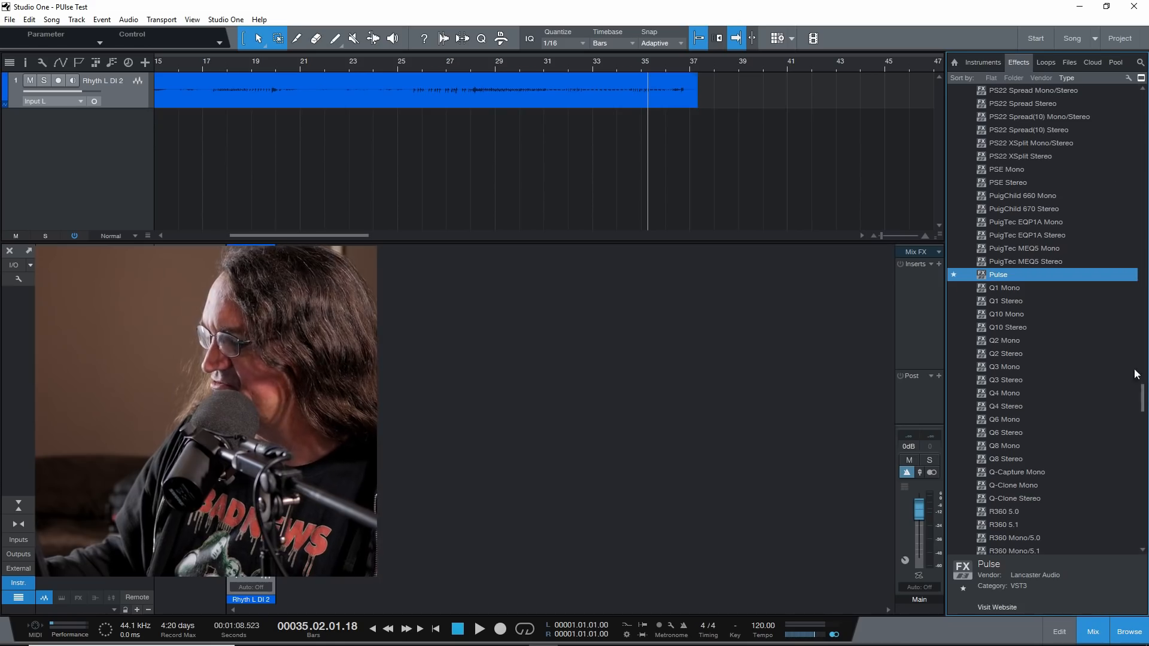
left_click_drag(1144, 395, 1144, 96)
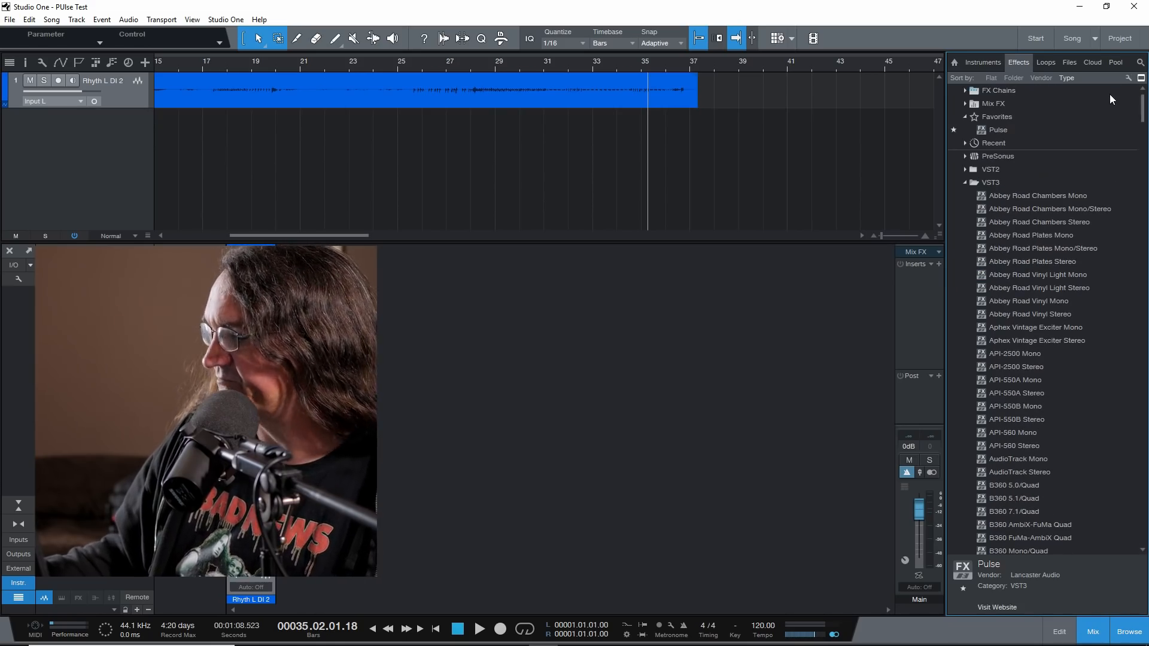
left_click(994, 129)
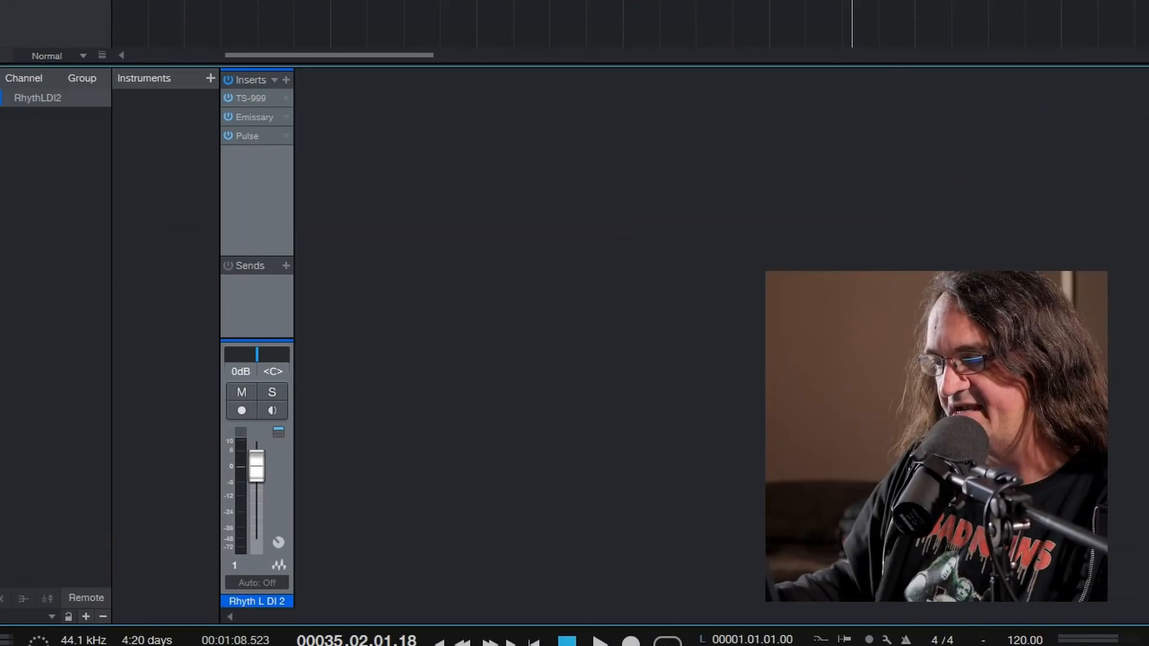
Step: Play the Rhyth L DI 2 track from about bar 25 and open its Pulse insert
left_click(504, 5)
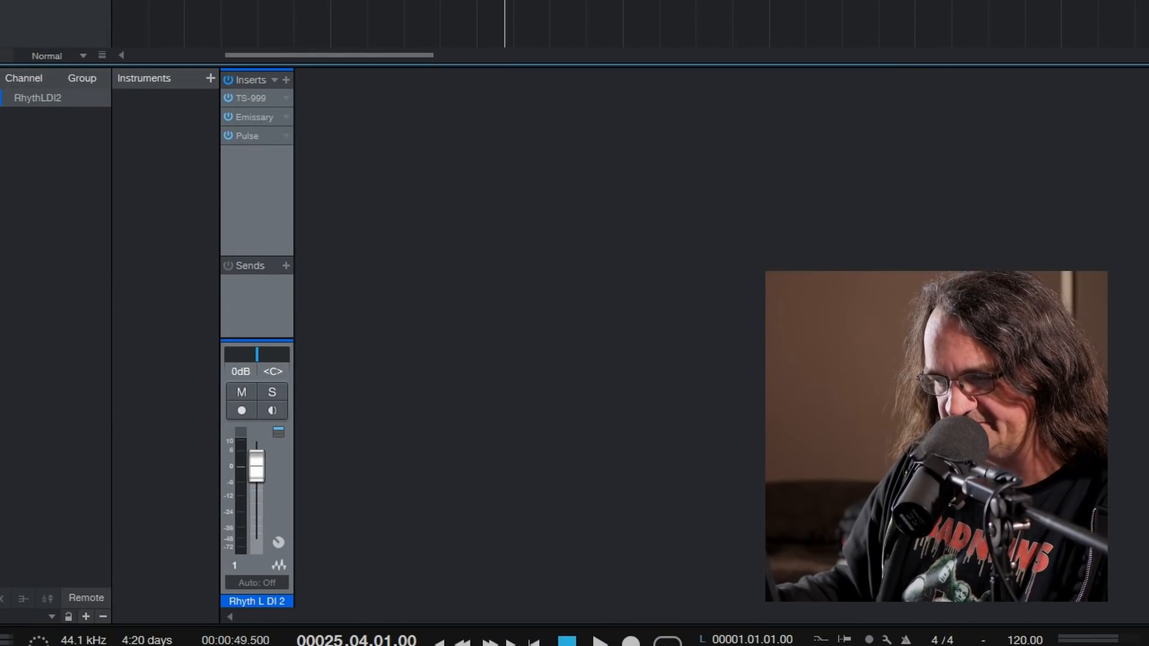
key("space")
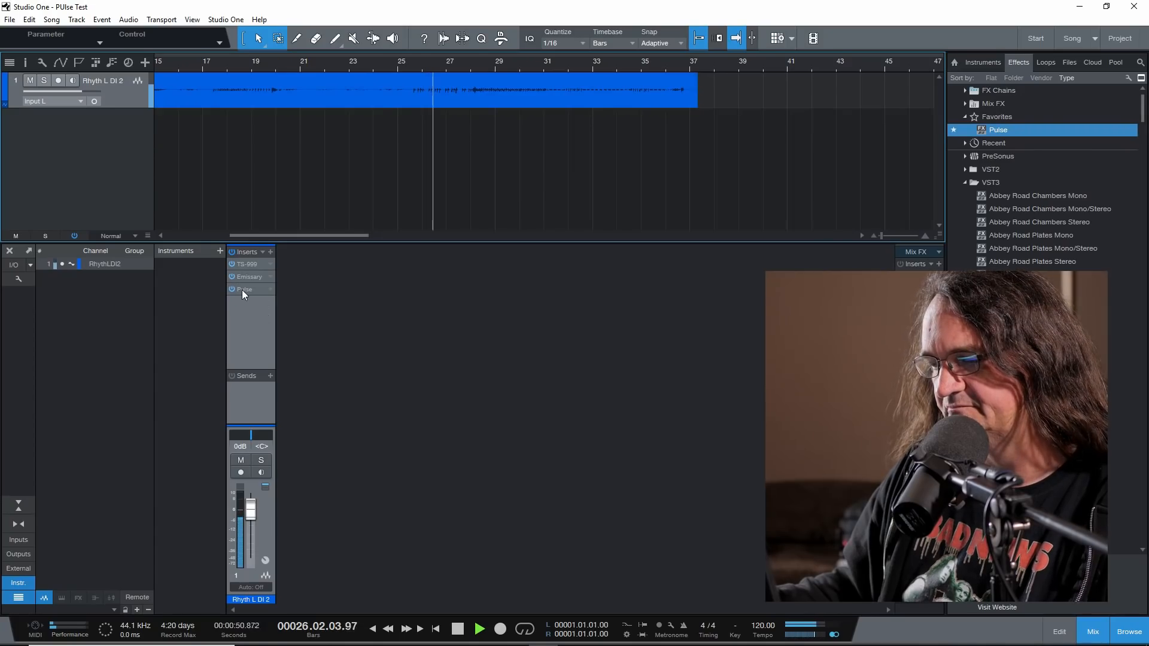
left_click(243, 136)
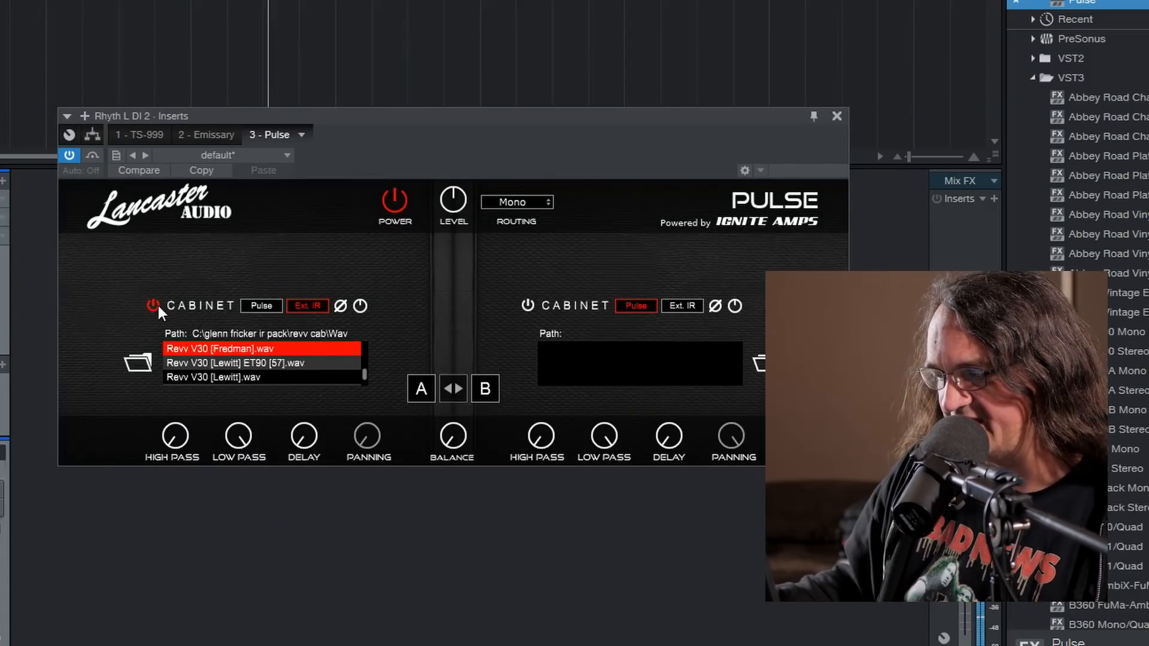
Step: Browse for an external IR for cabinet A and view the Wav files of the revv cab in the glenn fricker ir pack
left_click(138, 362)
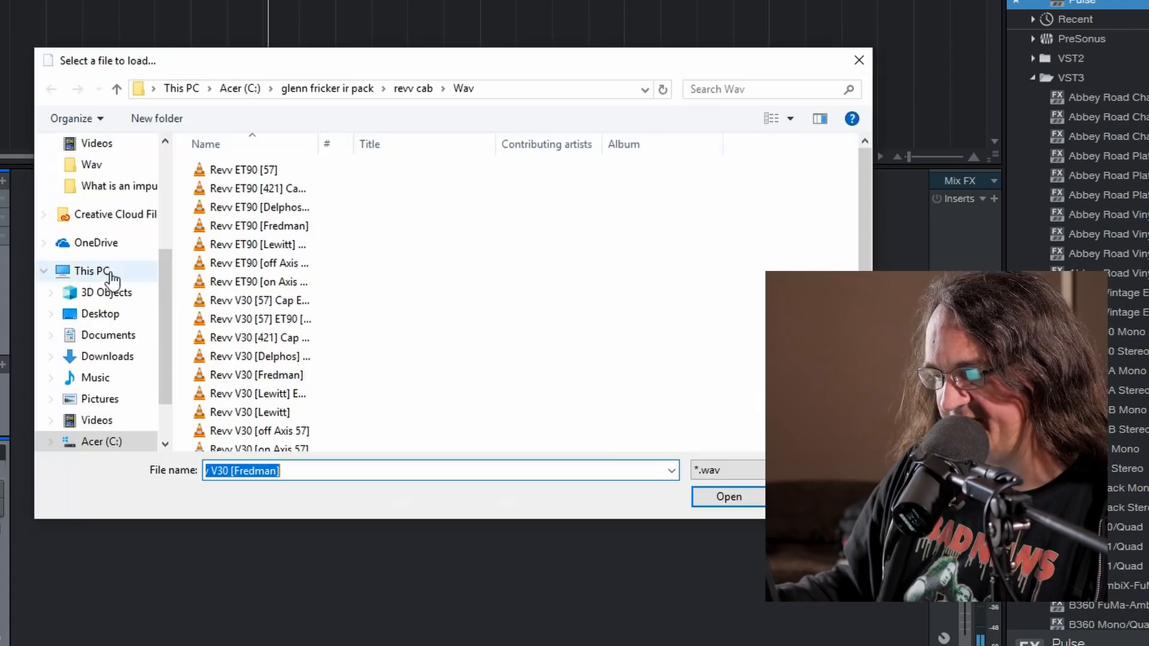
scroll(155, 271, "up", 4)
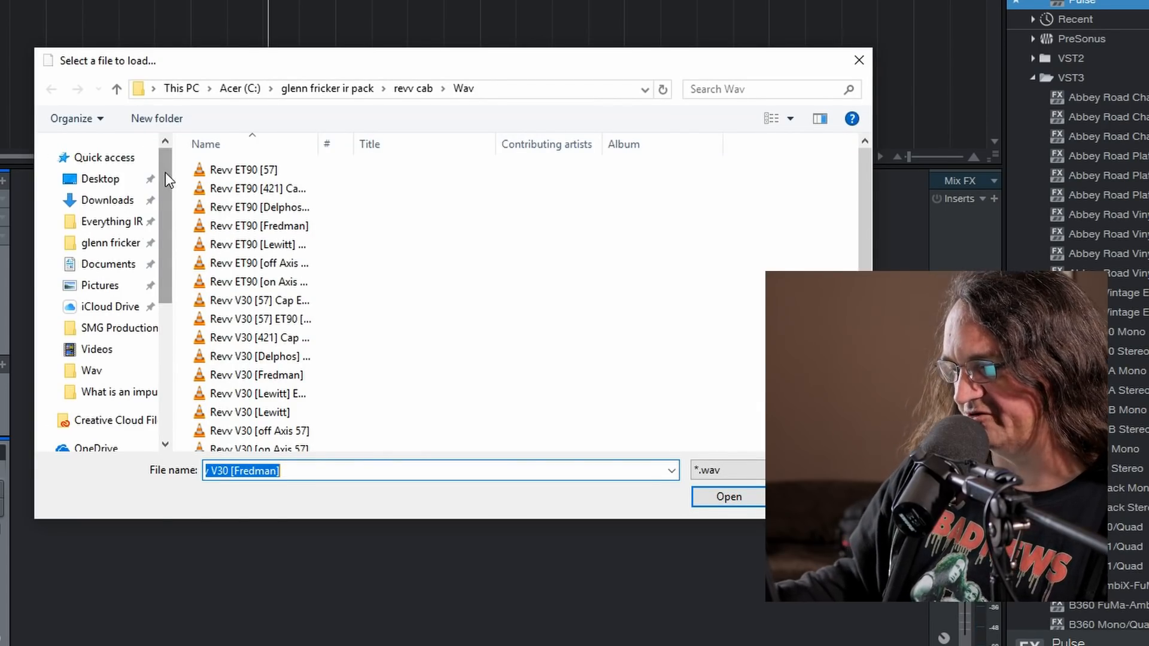
left_click(105, 246)
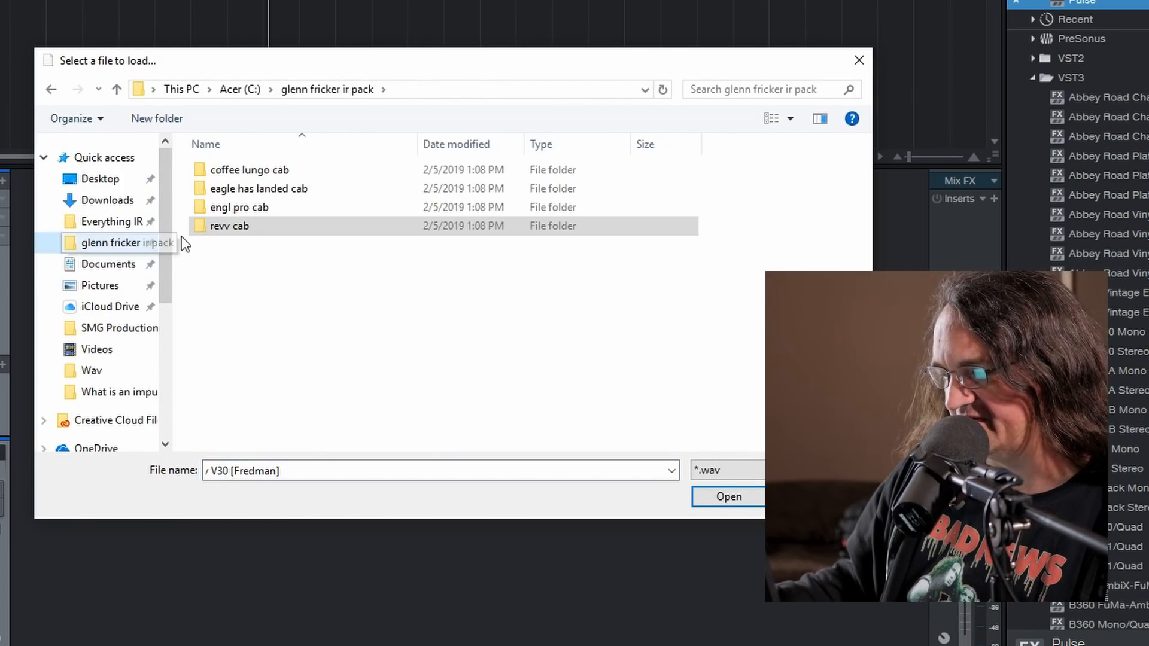
double_click(221, 228)
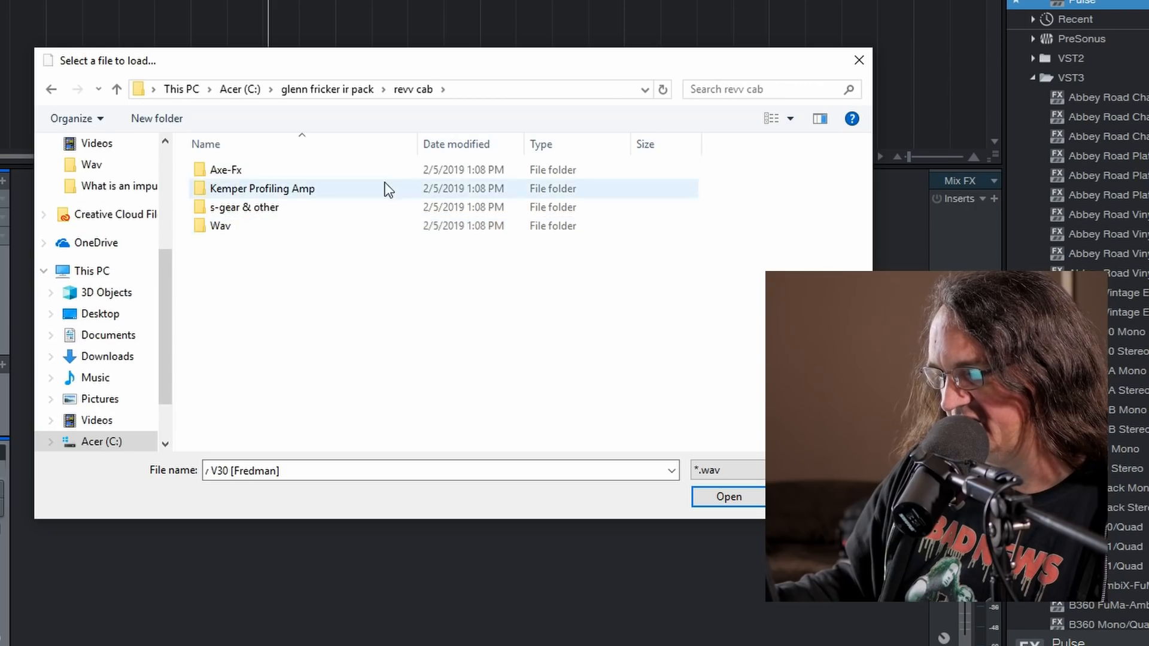
double_click(231, 226)
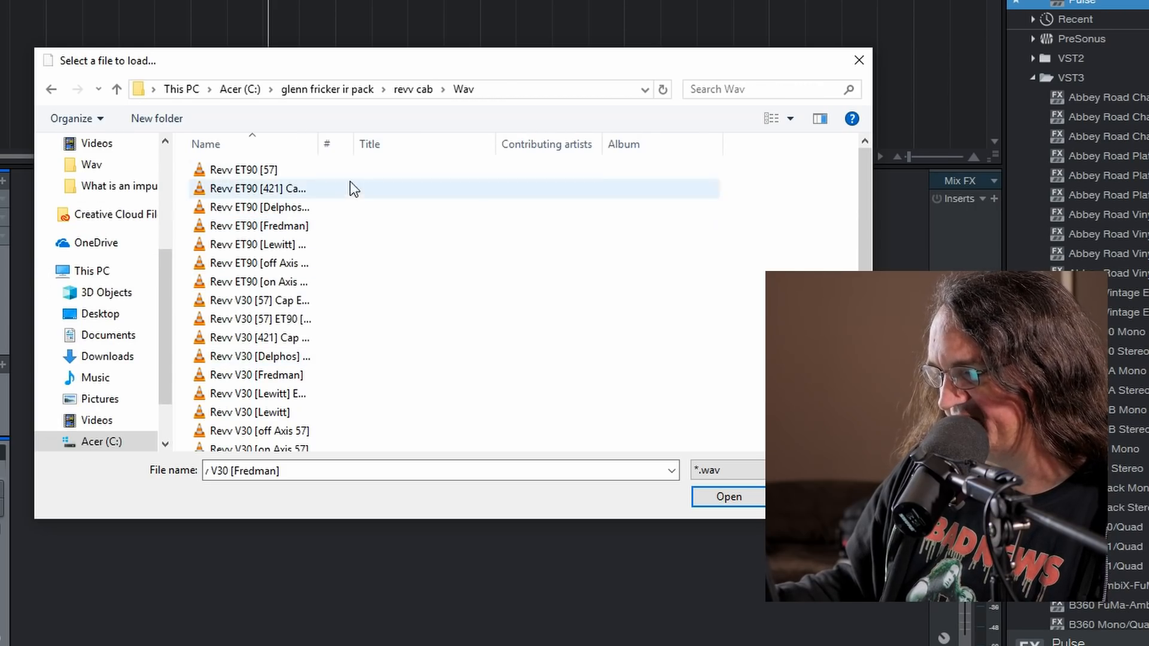
Step: Load Engl [Fredman].wav from the engl pro cab's Wav folder in the glenn fricker ir pack into cabinet A
left_click(413, 89)
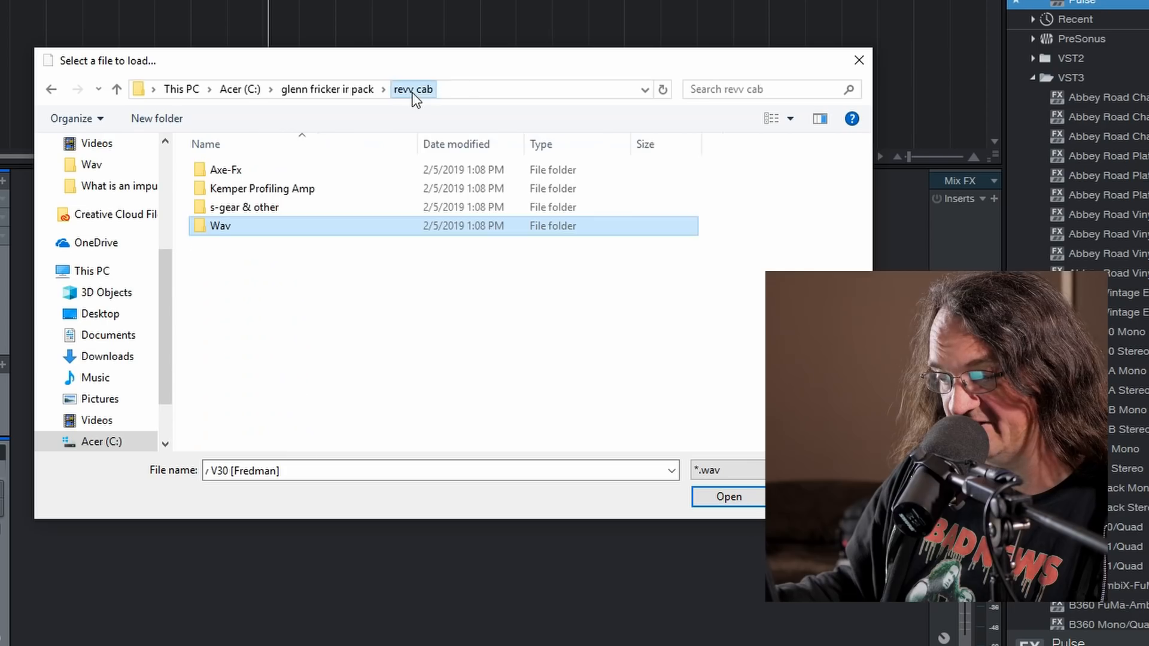
left_click(337, 91)
double_click(237, 207)
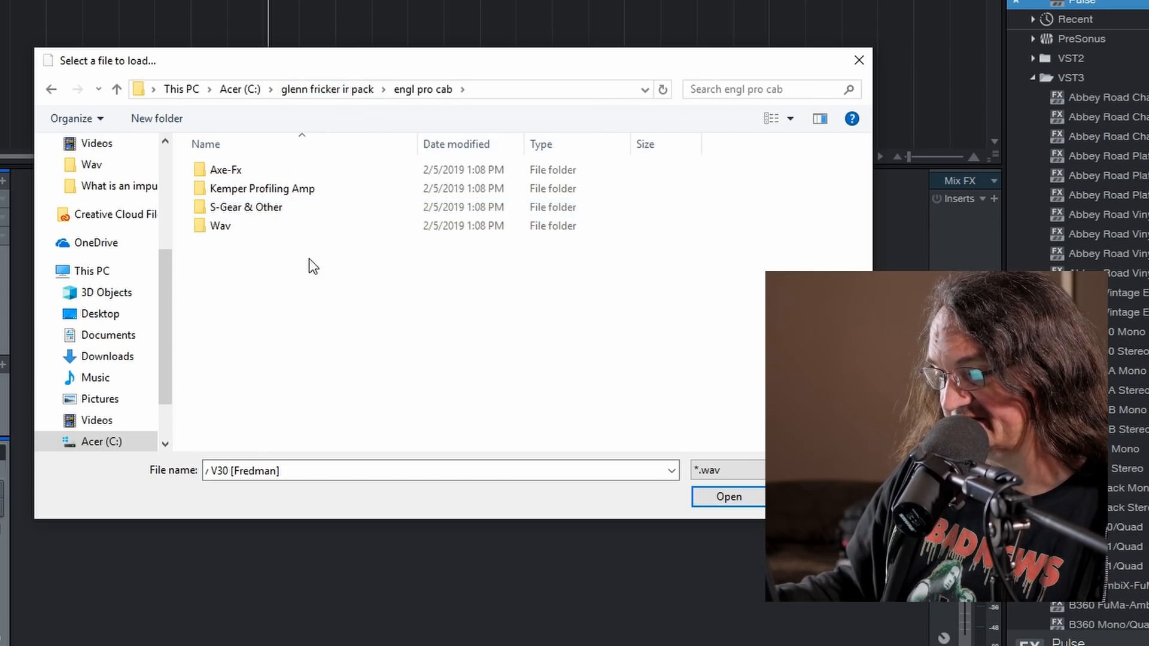
double_click(227, 227)
double_click(245, 244)
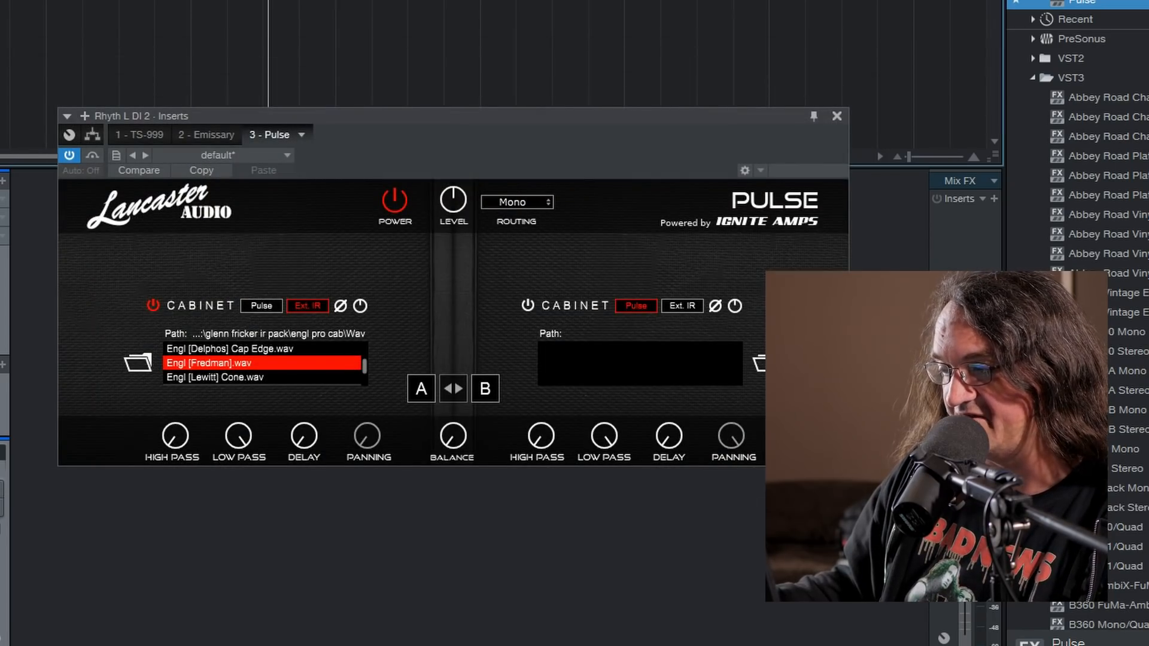